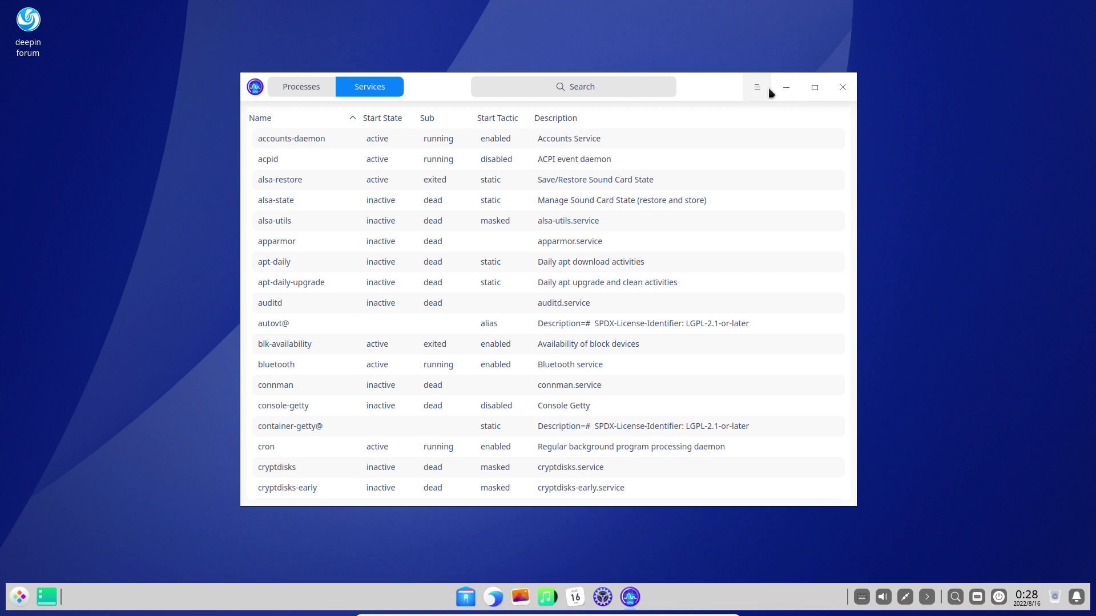
View the System Monitor's version information, and close the application.
{"action": "left_click", "coordinate": [764, 89]}
{"action": "left_click", "coordinate": [766, 217]}
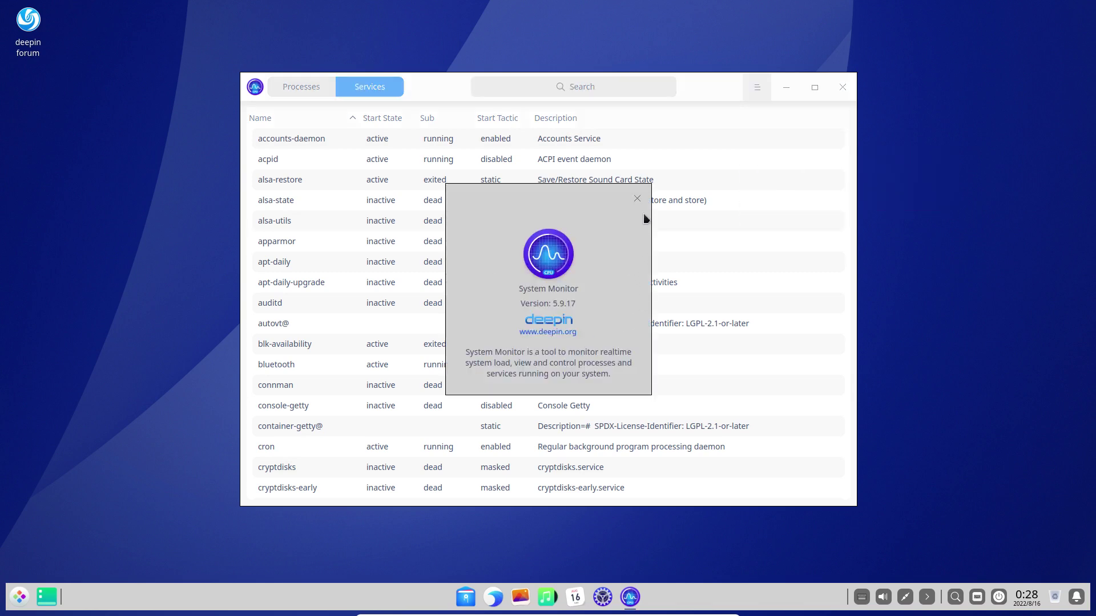
{"action": "left_click", "coordinate": [637, 197]}
{"action": "left_click", "coordinate": [842, 87]}
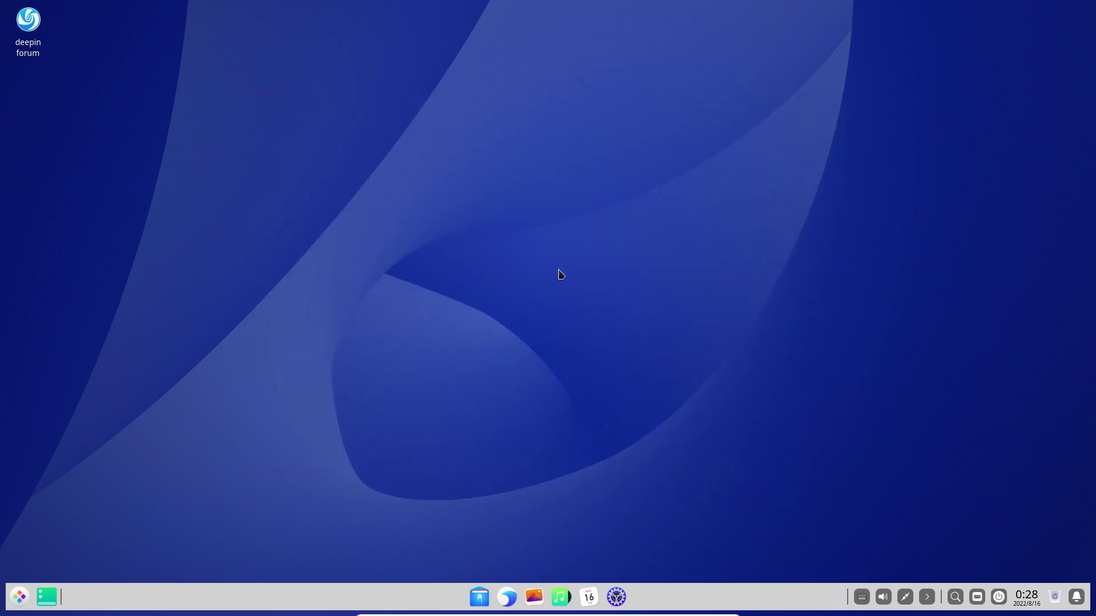
Open the full-screen launcher and look through both pages of installed applications.
{"action": "left_click", "coordinate": [13, 598]}
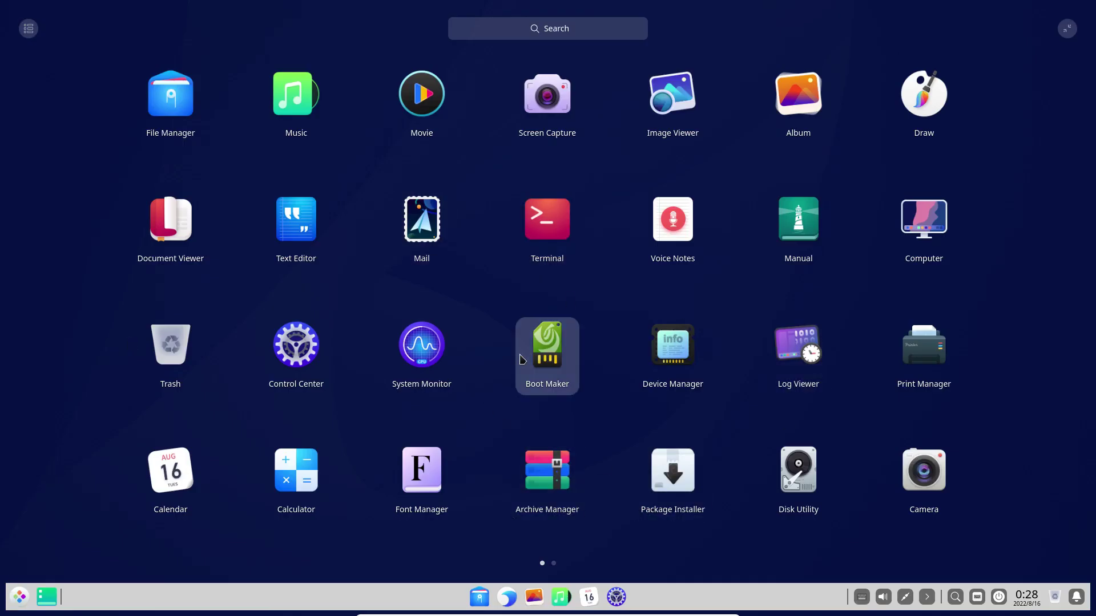
{"action": "left_click", "coordinate": [559, 565]}
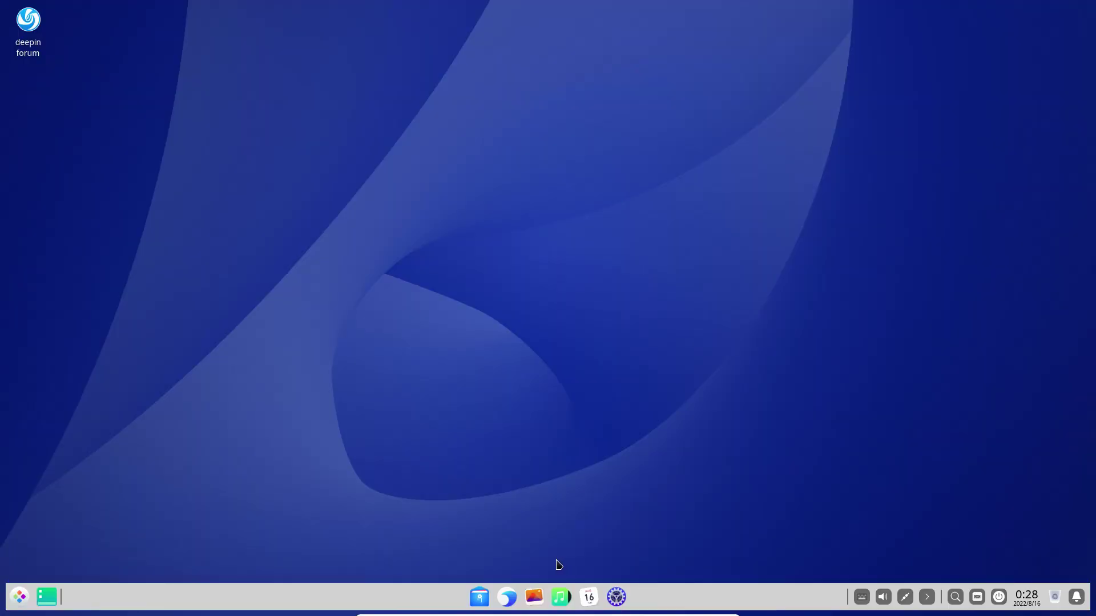
{"action": "left_click", "coordinate": [28, 596]}
{"action": "scroll", "coordinate": [320, 401], "scroll_direction": "down", "scroll_amount": 1}
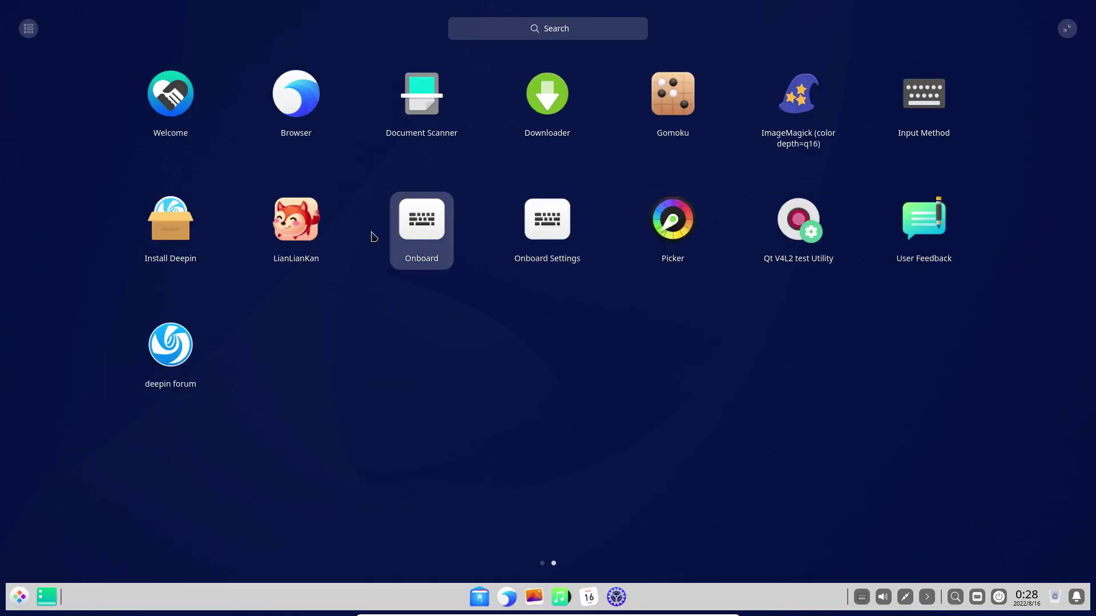
{"action": "scroll", "coordinate": [412, 273], "scroll_direction": "up", "scroll_amount": 1}
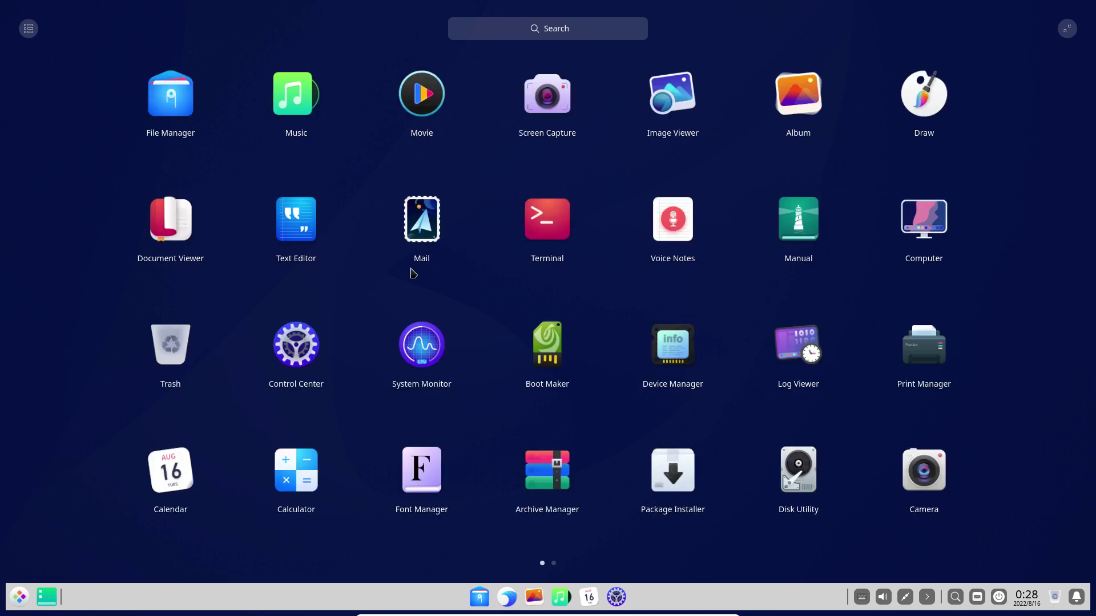
{"action": "scroll", "coordinate": [412, 272], "scroll_direction": "down", "scroll_amount": 1}
{"action": "scroll", "coordinate": [412, 272], "scroll_direction": "up", "scroll_amount": 1}
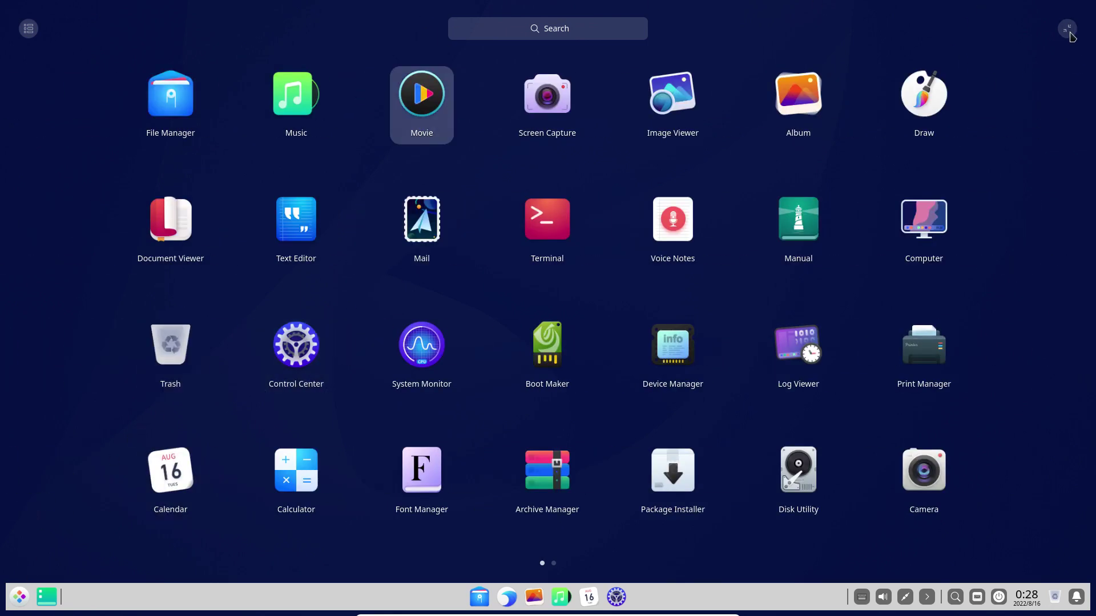
Switch the launcher to its compact window and view the applications in the Internet, Music, Graphics and Office categories.
{"action": "left_click", "coordinate": [1070, 34]}
{"action": "scroll", "coordinate": [114, 513], "scroll_direction": "down", "scroll_amount": 2}
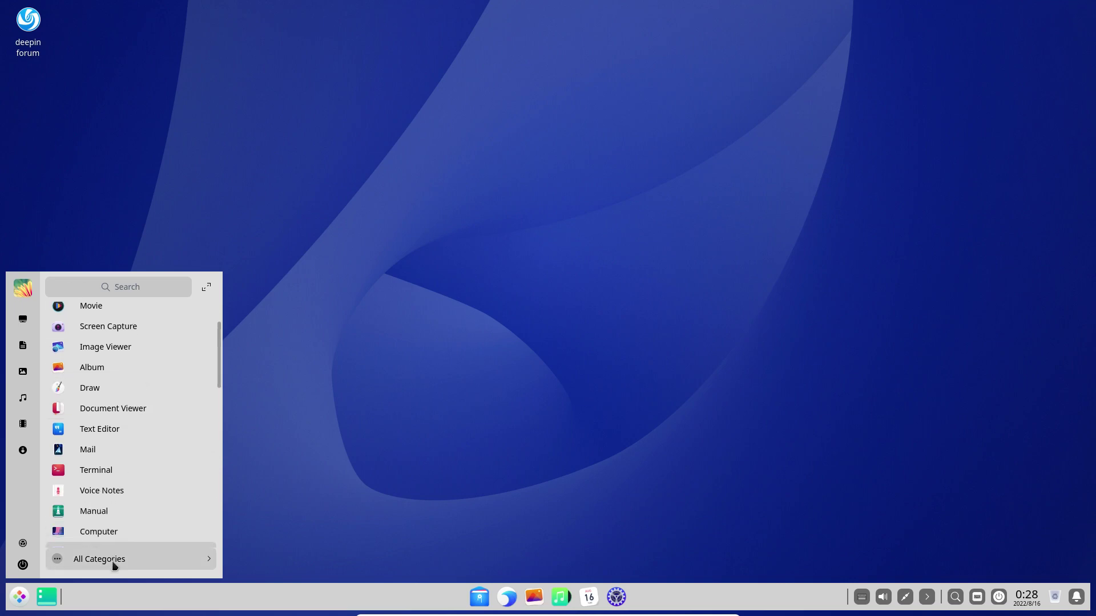
{"action": "left_click", "coordinate": [112, 560]}
{"action": "left_click", "coordinate": [137, 311]}
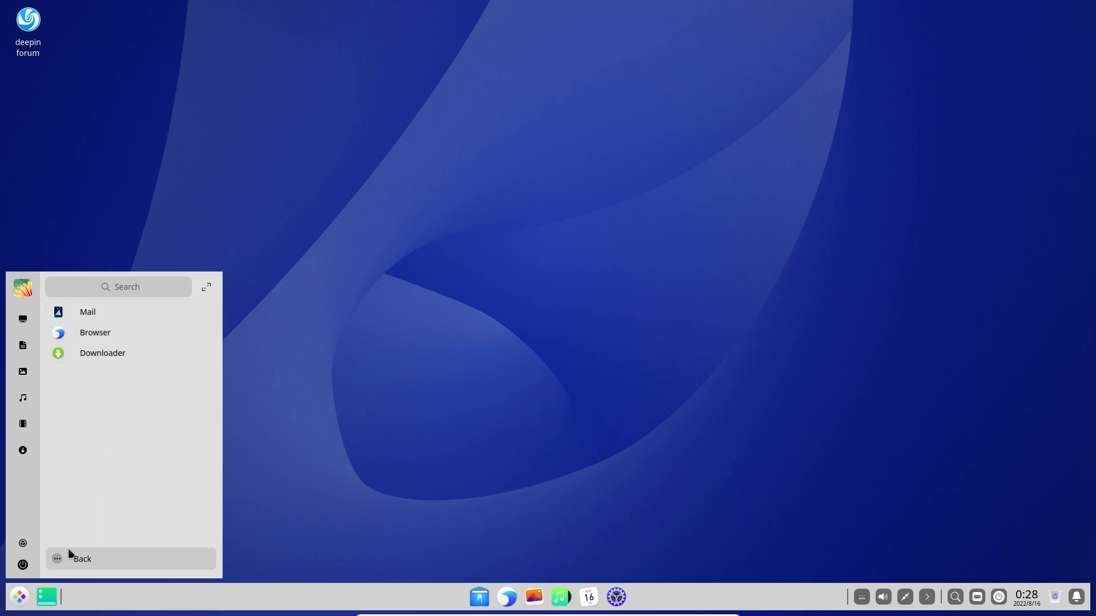
{"action": "left_click", "coordinate": [70, 556]}
{"action": "left_click", "coordinate": [118, 337]}
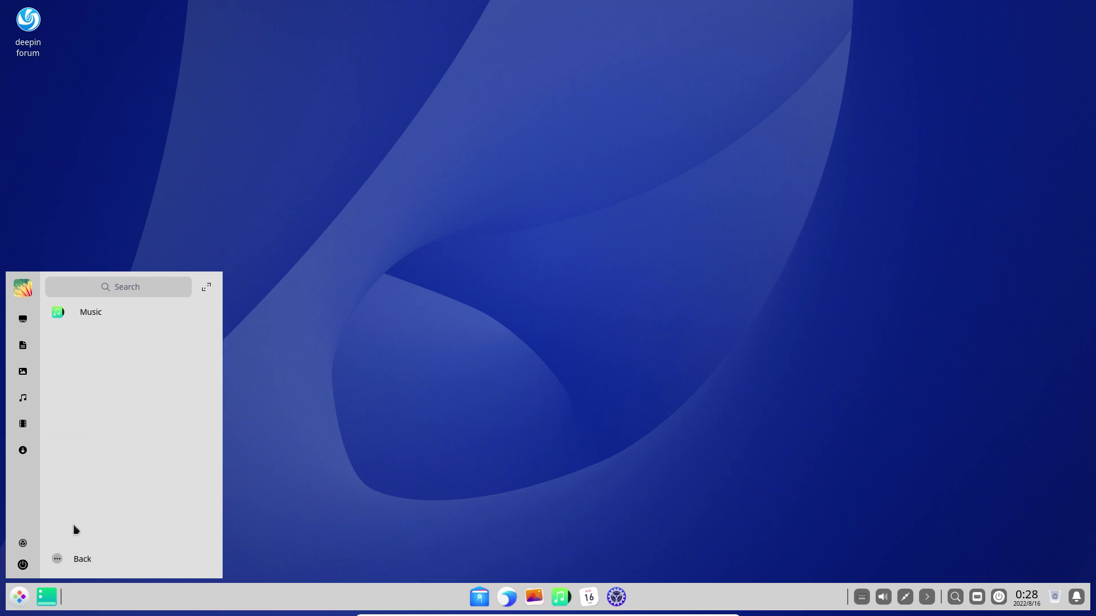
{"action": "left_click", "coordinate": [81, 558]}
{"action": "left_click", "coordinate": [112, 373]}
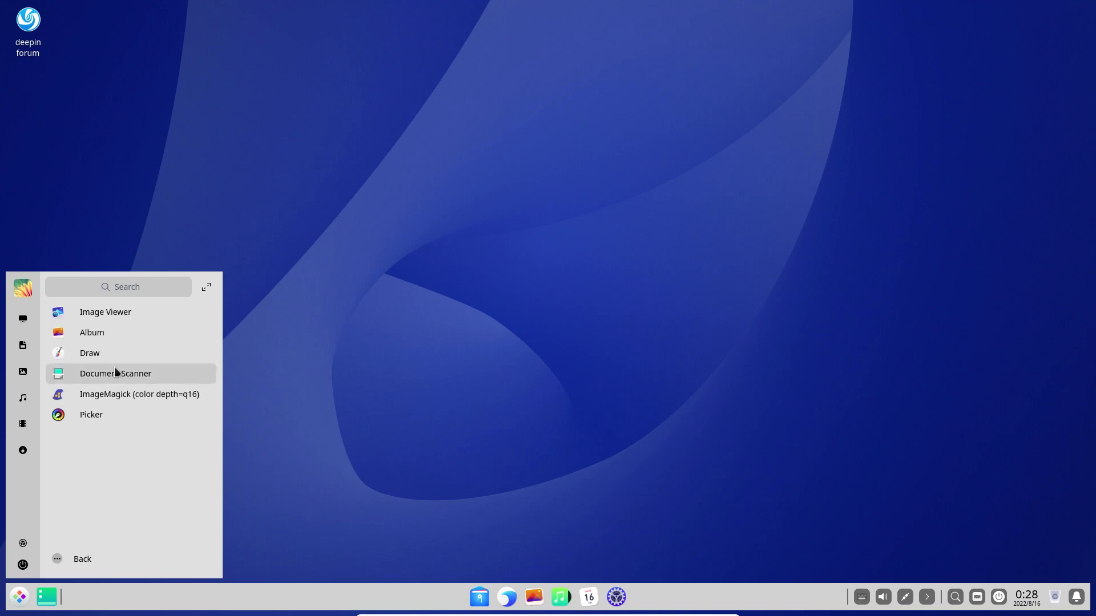
{"action": "left_click", "coordinate": [97, 558]}
{"action": "left_click", "coordinate": [119, 408]}
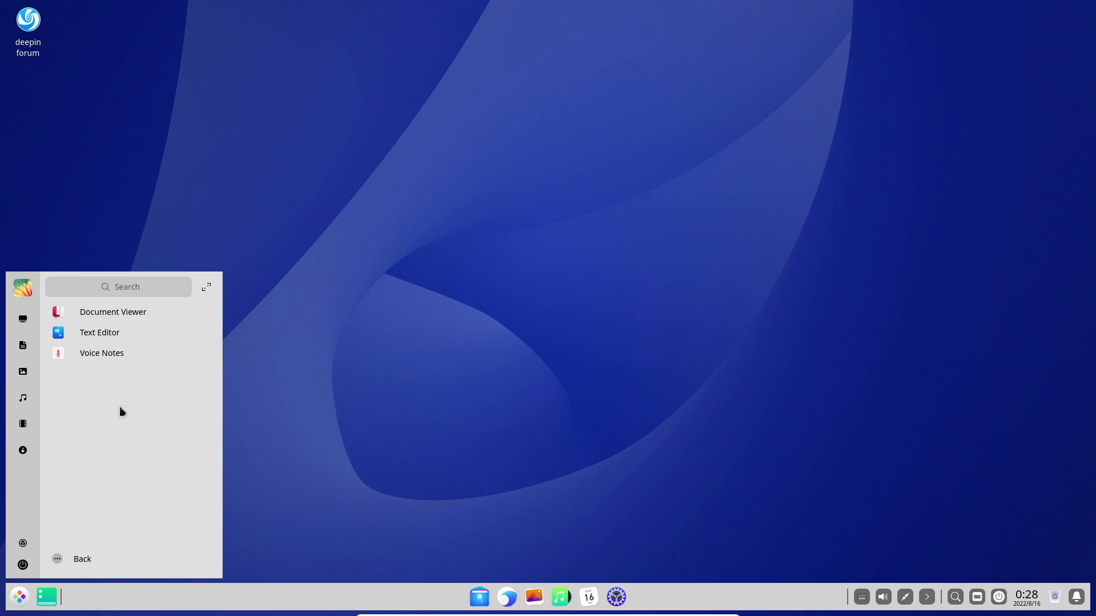
View the full System list and the Other and Music categories in the compact launcher, returning to the category list.
{"action": "left_click", "coordinate": [108, 557]}
{"action": "left_click", "coordinate": [109, 434]}
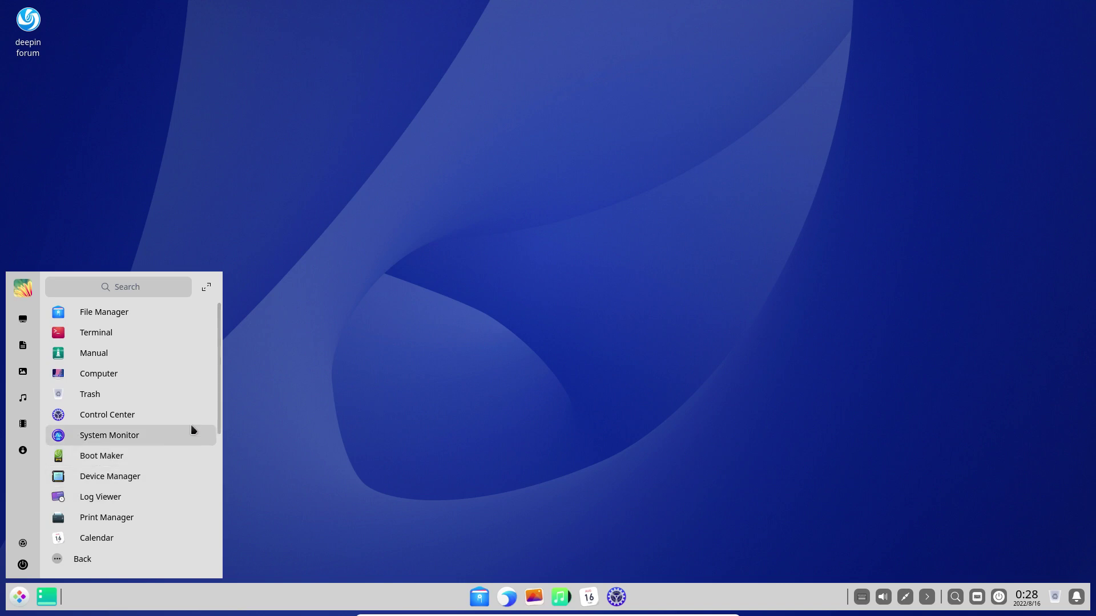
{"action": "scroll", "coordinate": [193, 419], "scroll_direction": "down", "scroll_amount": 3}
{"action": "scroll", "coordinate": [193, 420], "scroll_direction": "down", "scroll_amount": 3}
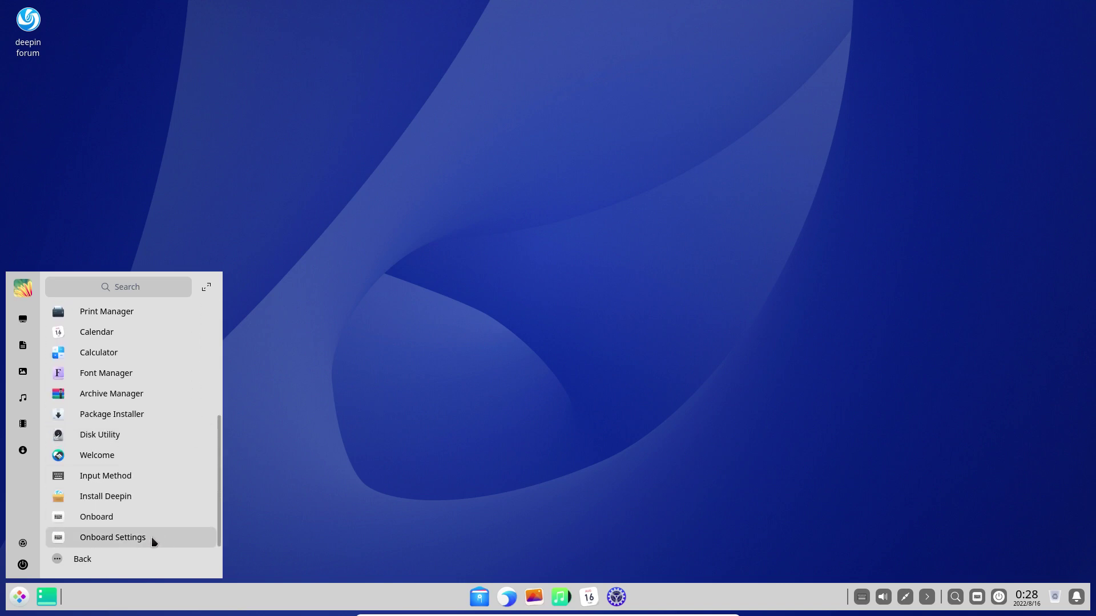
{"action": "left_click", "coordinate": [141, 556]}
{"action": "left_click", "coordinate": [125, 461]}
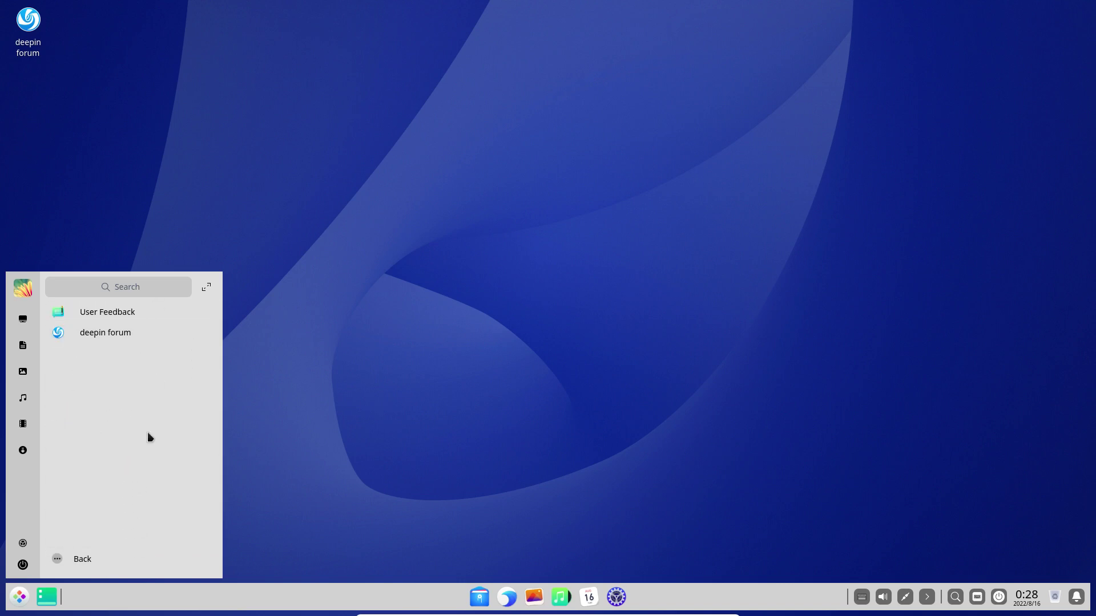
{"action": "left_click", "coordinate": [127, 564]}
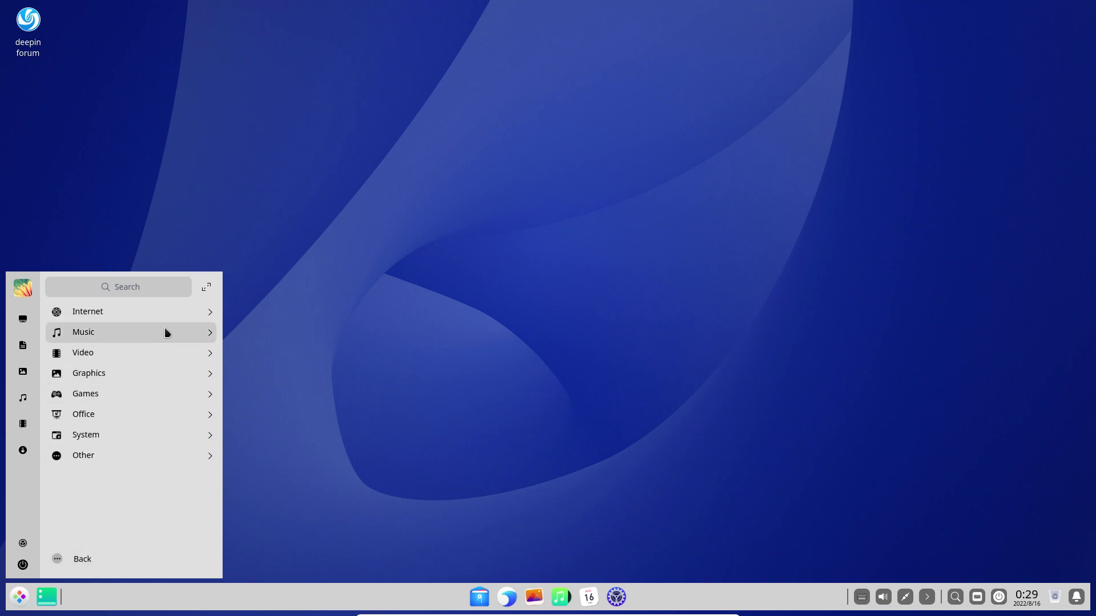
{"action": "left_click", "coordinate": [163, 332]}
{"action": "left_click", "coordinate": [114, 565]}
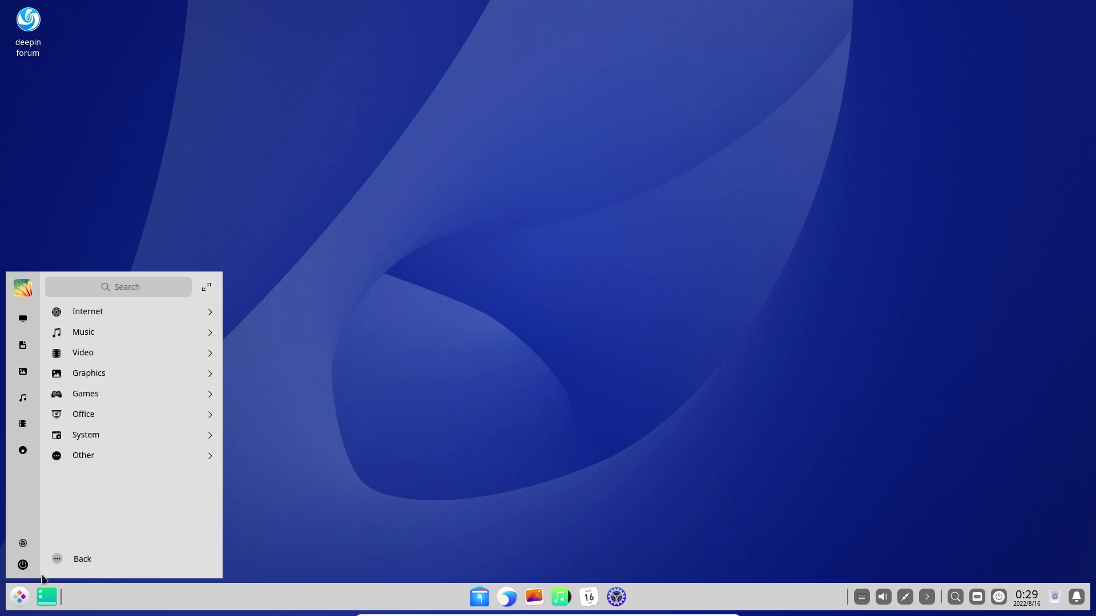
Return the launcher to full screen, view every category from Internet to Other in category mode, and close the launcher.
{"action": "left_click", "coordinate": [206, 287]}
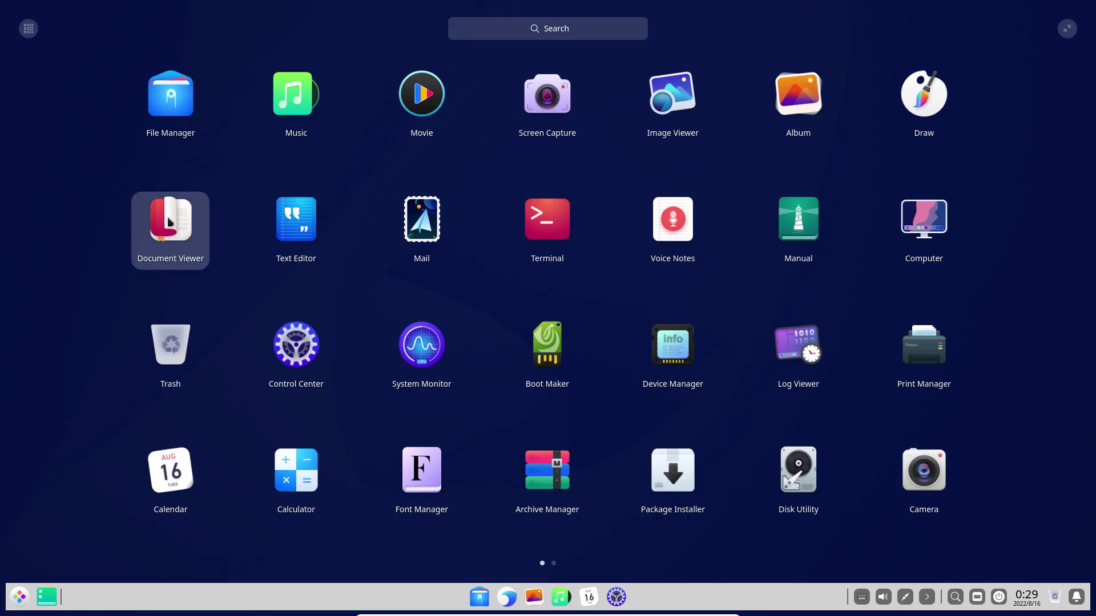
{"action": "left_click", "coordinate": [26, 26]}
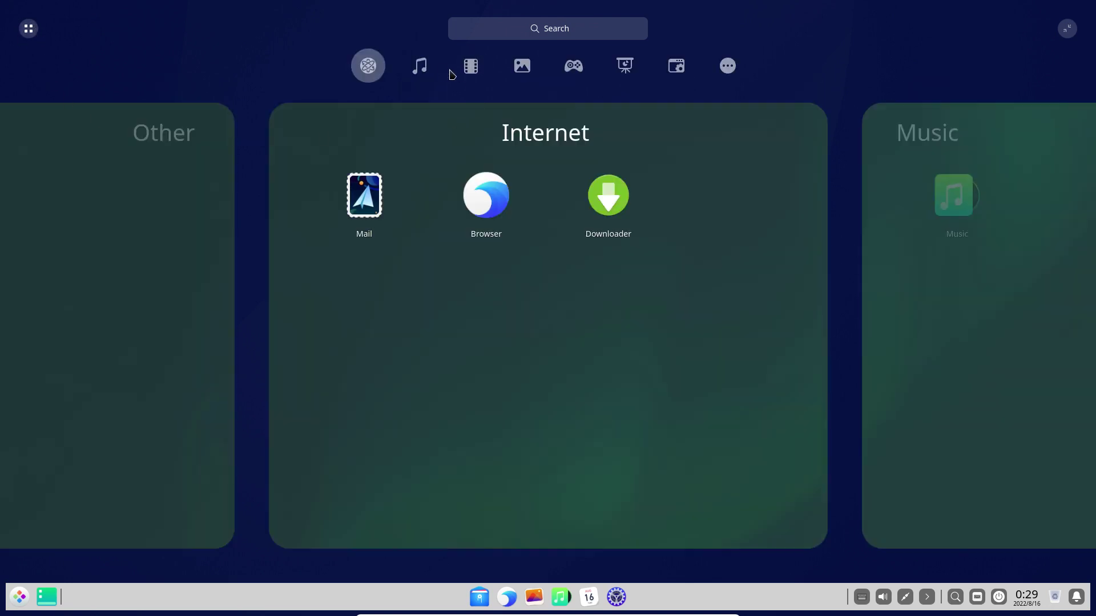
{"action": "left_click", "coordinate": [424, 71]}
{"action": "left_click", "coordinate": [469, 73]}
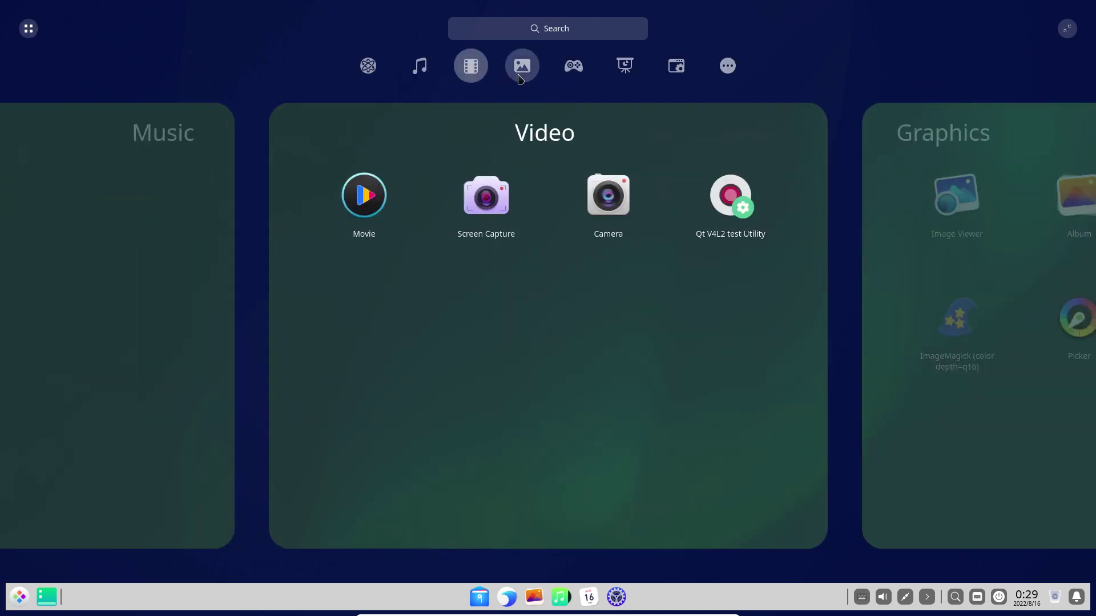
{"action": "left_click", "coordinate": [517, 73]}
{"action": "left_click", "coordinate": [572, 73]}
{"action": "left_click", "coordinate": [617, 73]}
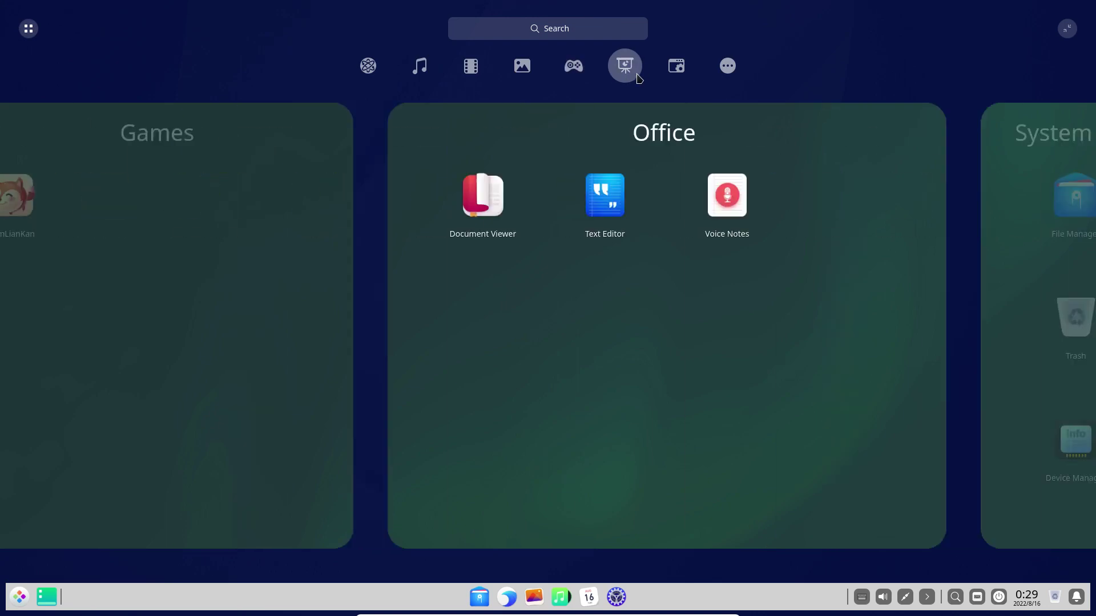
{"action": "left_click", "coordinate": [675, 73]}
{"action": "left_click", "coordinate": [713, 72]}
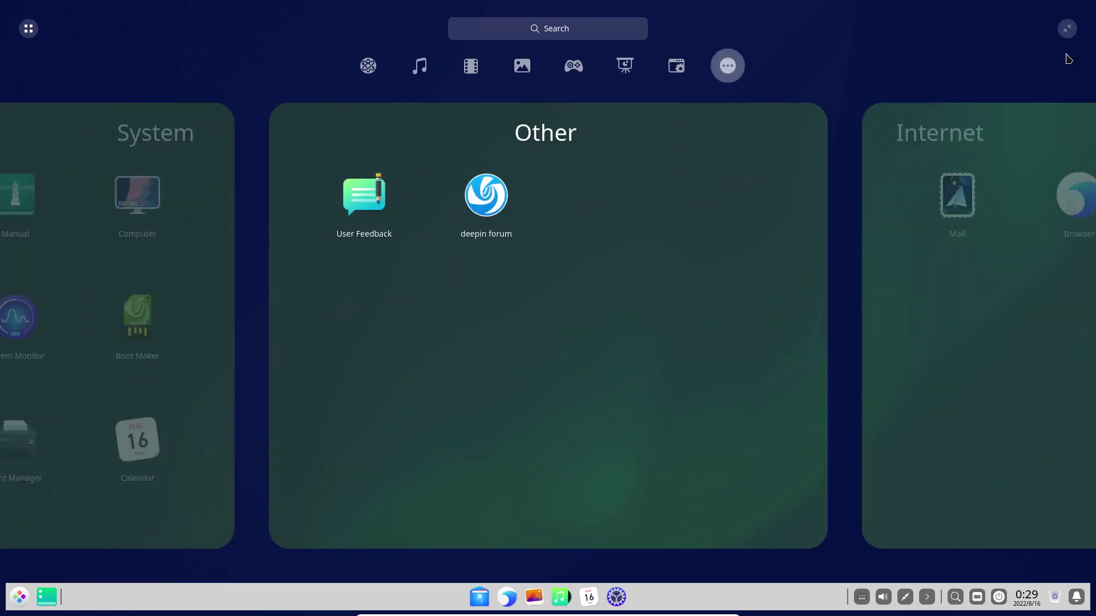
{"action": "left_click", "coordinate": [53, 579]}
Open File Manager, view its version information, and move its window slightly up and to the right.
{"action": "left_click", "coordinate": [466, 594]}
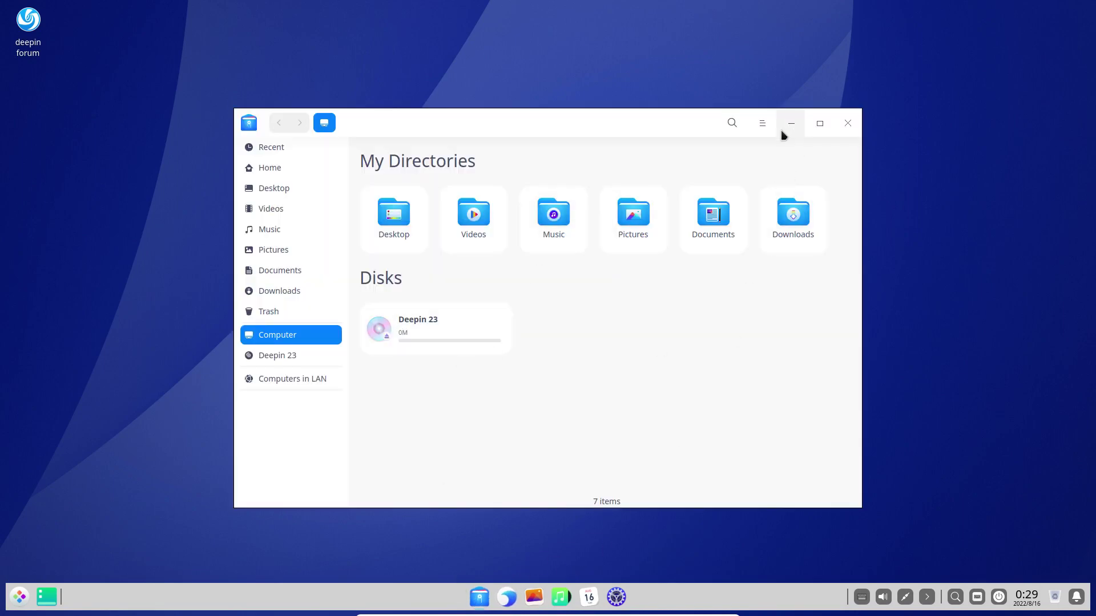
{"action": "left_click", "coordinate": [765, 129]}
{"action": "left_click", "coordinate": [768, 265]}
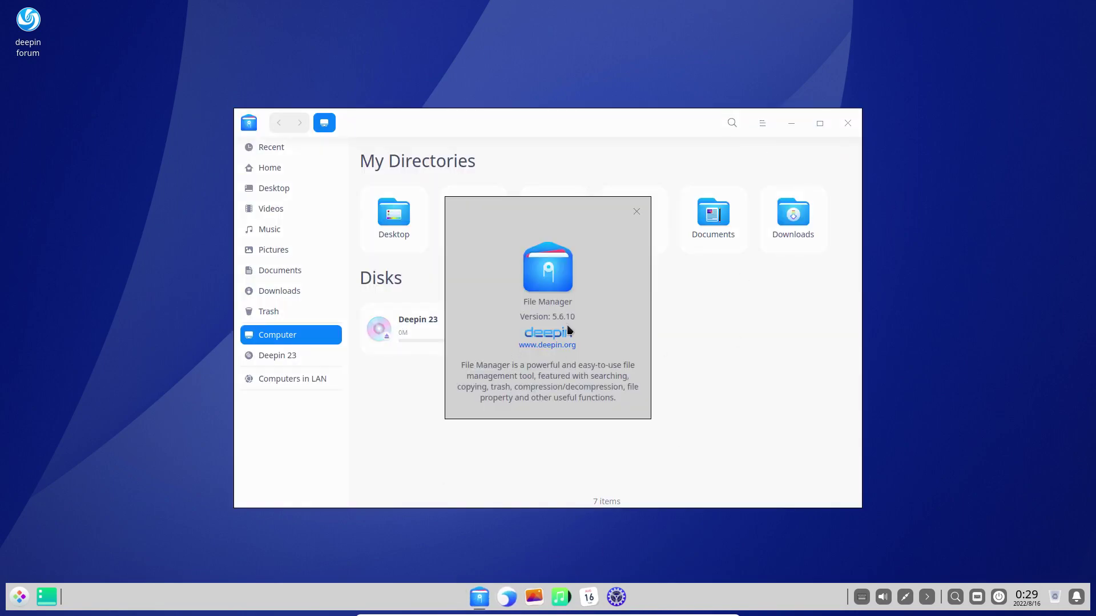
{"action": "left_click", "coordinate": [636, 211]}
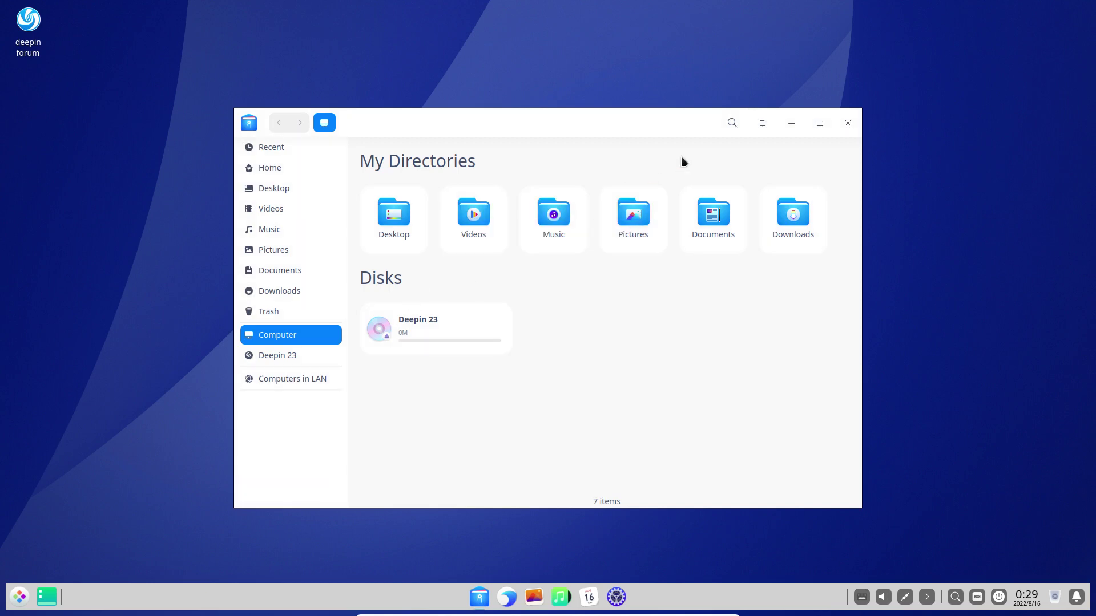
{"action": "left_click_drag", "start_coordinate": [647, 133], "coordinate": [680, 117]}
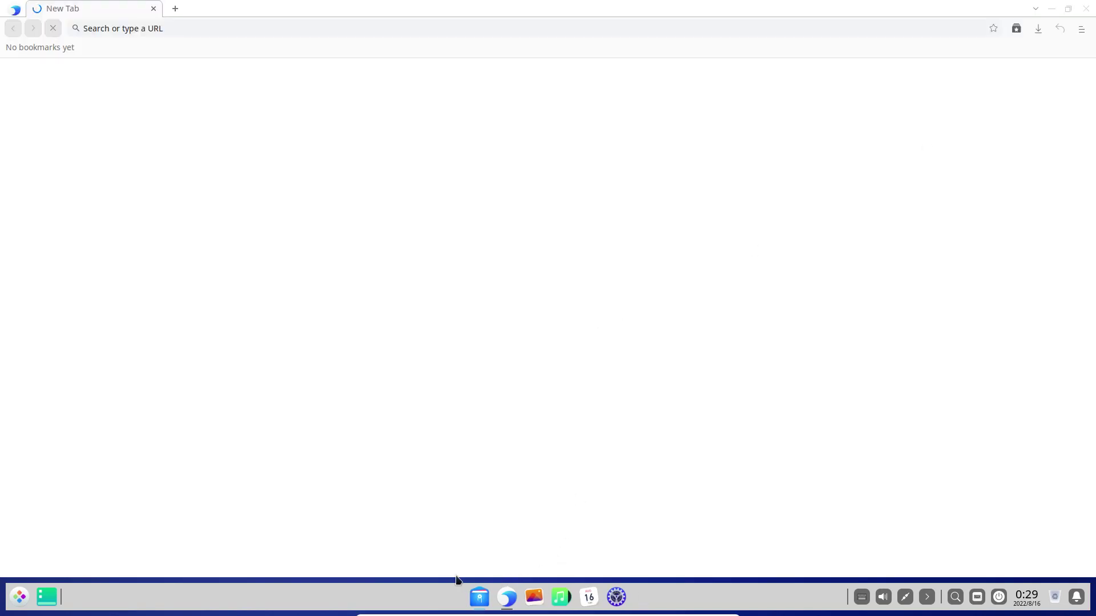
View the browser's About page and a new tab, and close the browser and File Manager windows.
{"action": "left_click", "coordinate": [1085, 31]}
{"action": "left_click", "coordinate": [993, 316]}
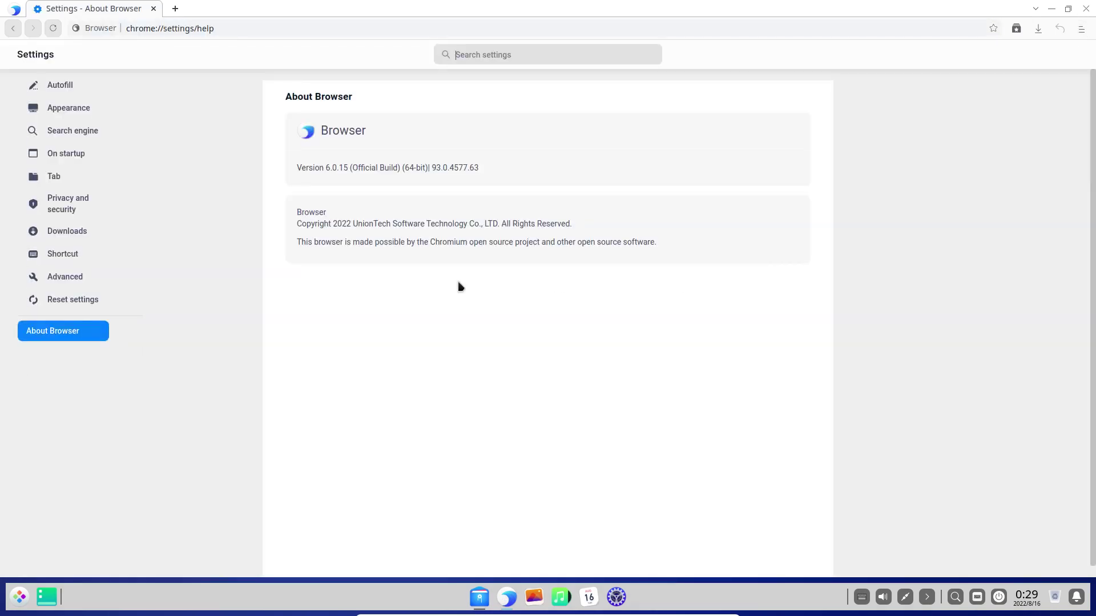
{"action": "left_click", "coordinate": [175, 9]}
{"action": "left_click", "coordinate": [153, 9]}
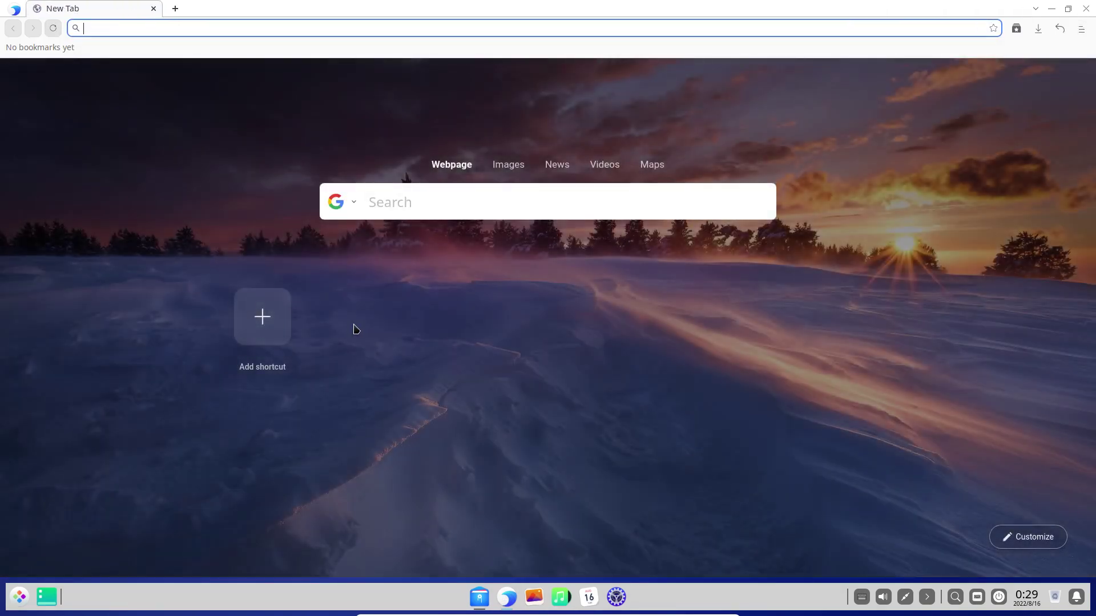
{"action": "left_click", "coordinate": [1082, 16]}
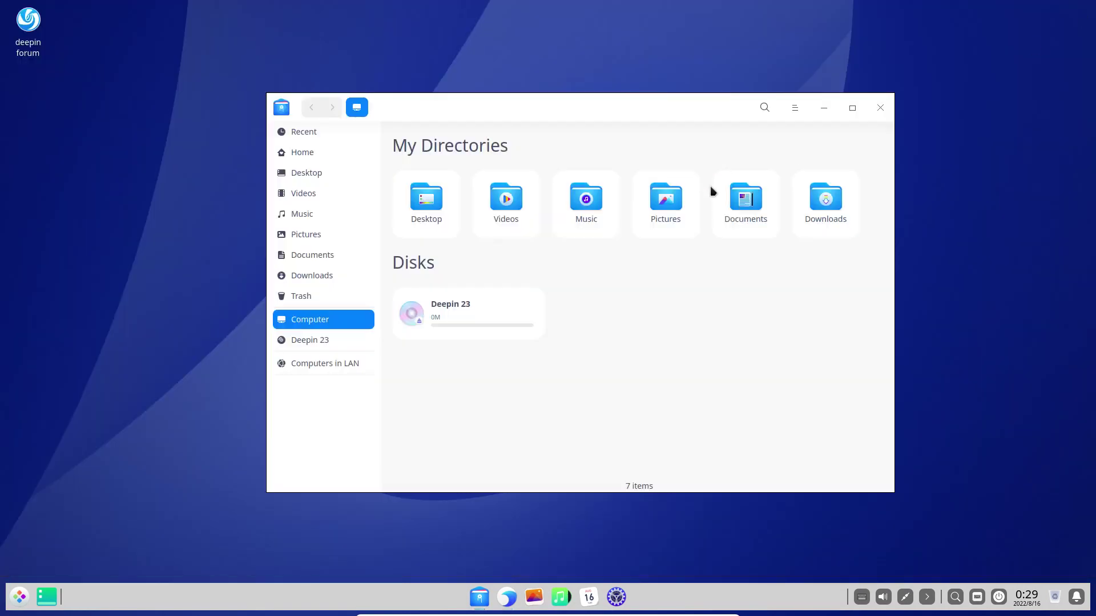
{"action": "left_click", "coordinate": [879, 108]}
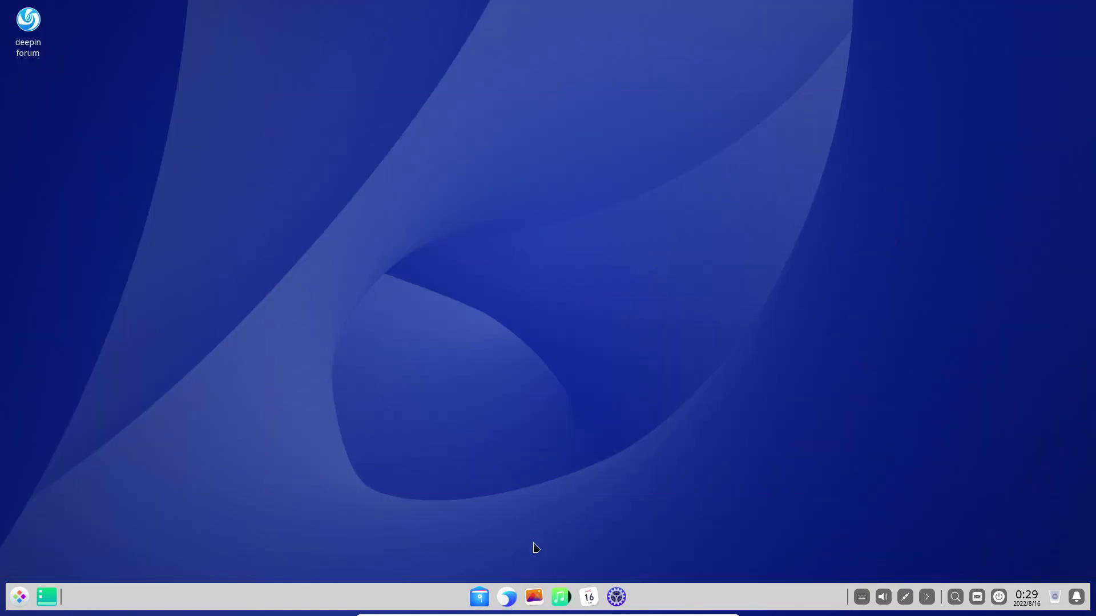
Open the Album application, view its version information, and close it.
{"action": "left_click", "coordinate": [537, 595]}
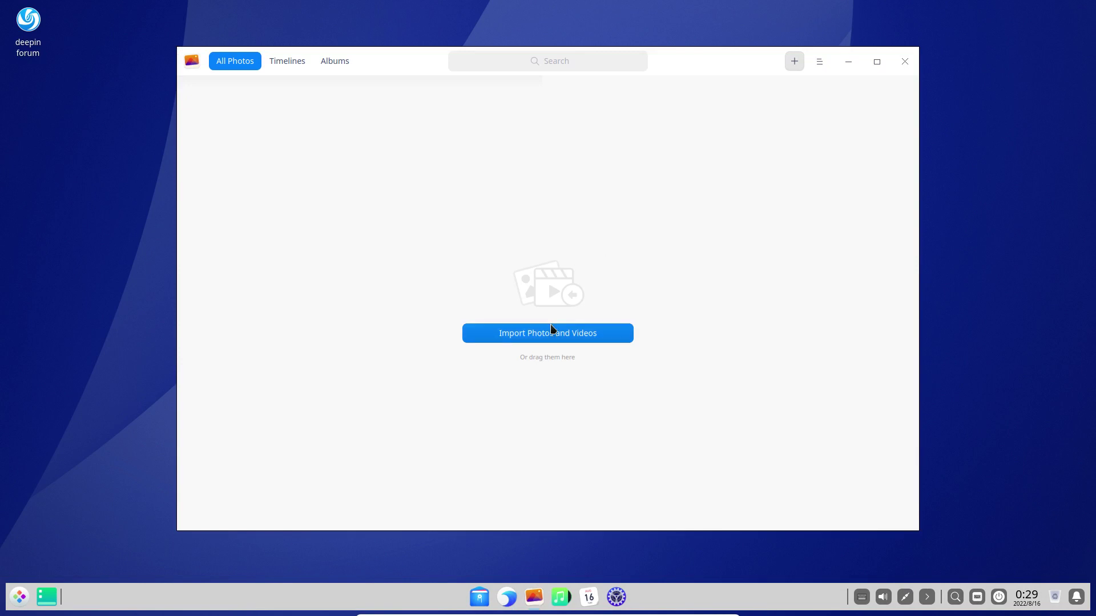
{"action": "left_click", "coordinate": [820, 61]}
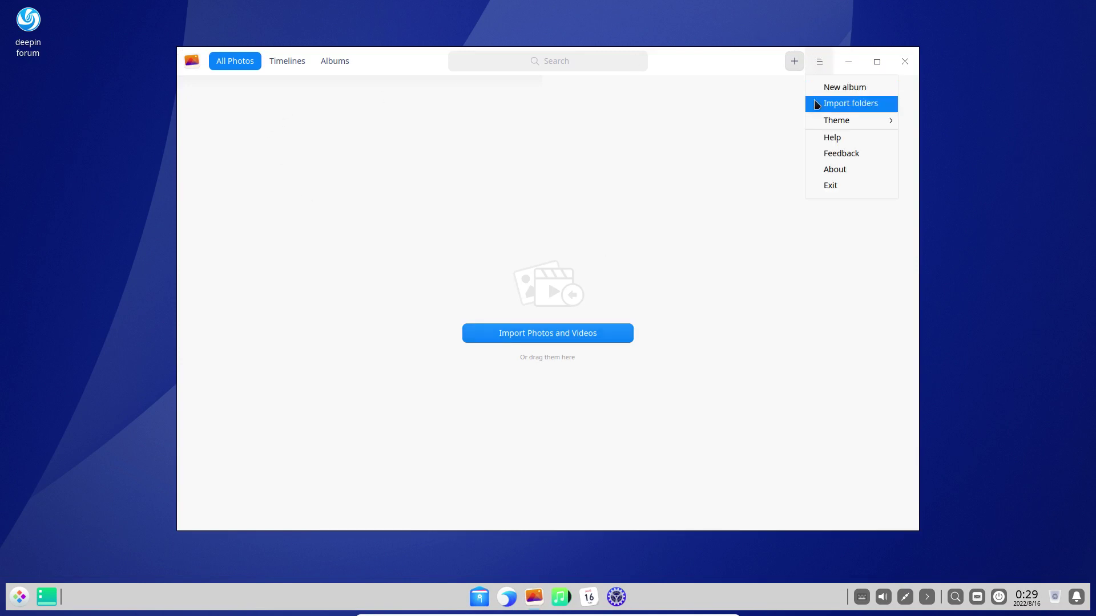
{"action": "left_click", "coordinate": [825, 168]}
{"action": "left_click", "coordinate": [634, 205]}
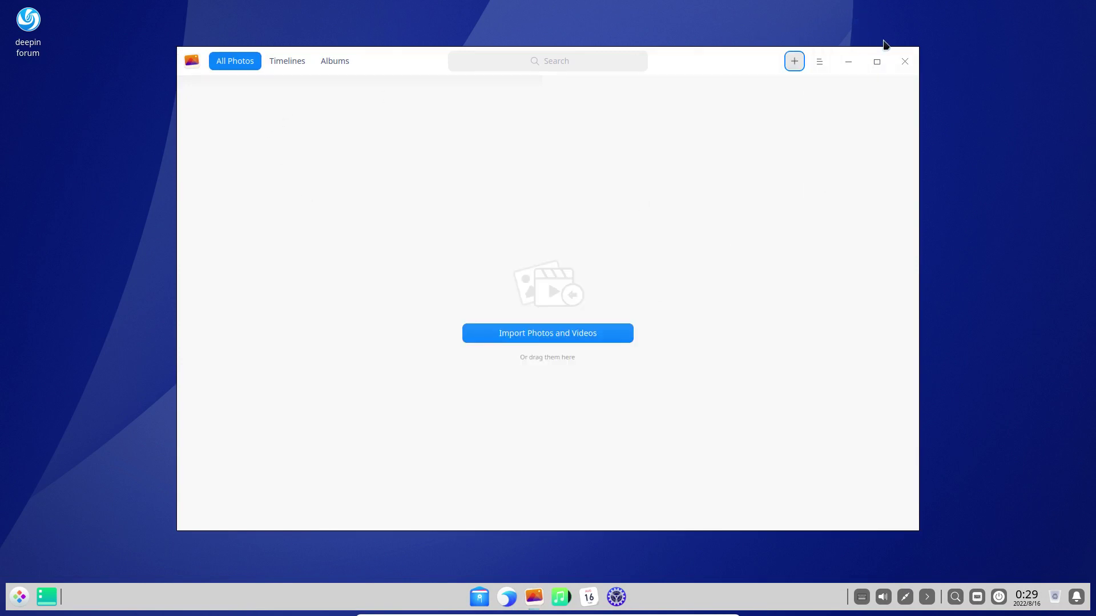
{"action": "left_click", "coordinate": [903, 63]}
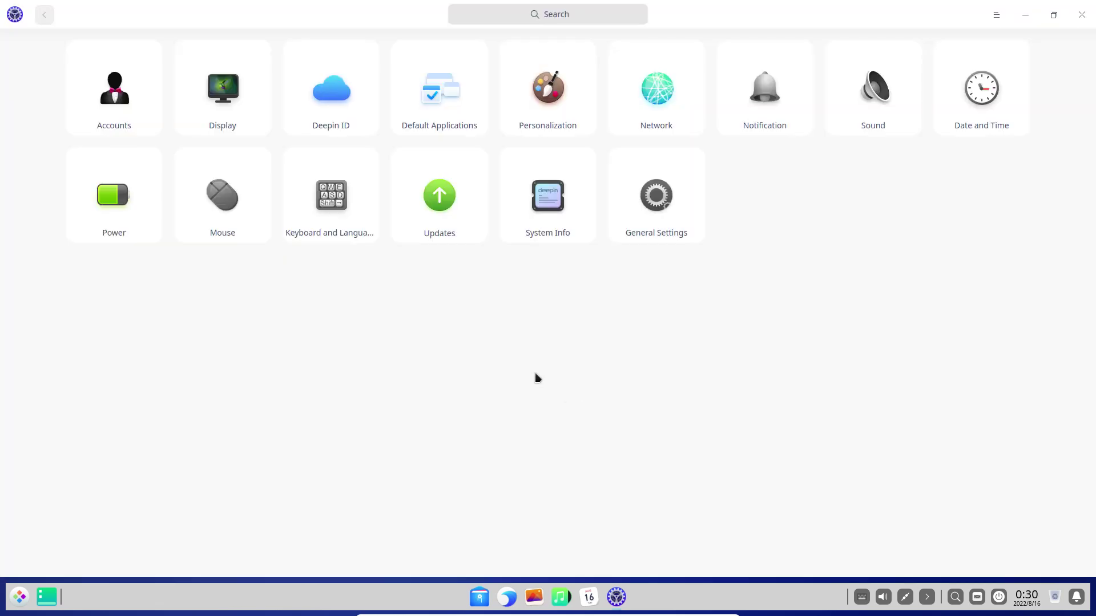
View the Accounts, Display and Deepin ID settings in the Control Center.
{"action": "left_click", "coordinate": [154, 110]}
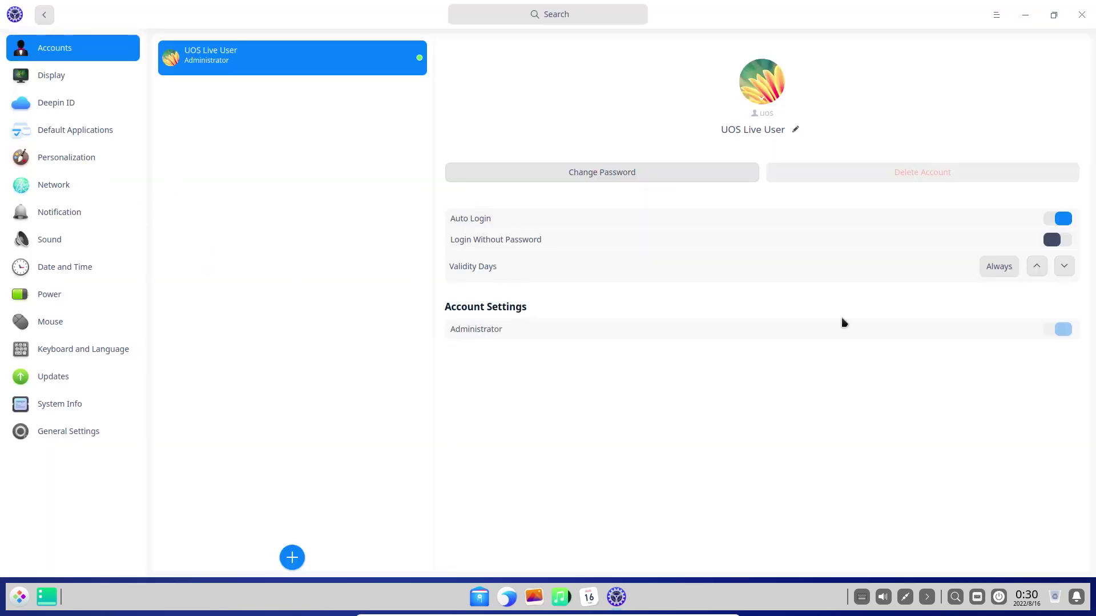
{"action": "left_click", "coordinate": [60, 80]}
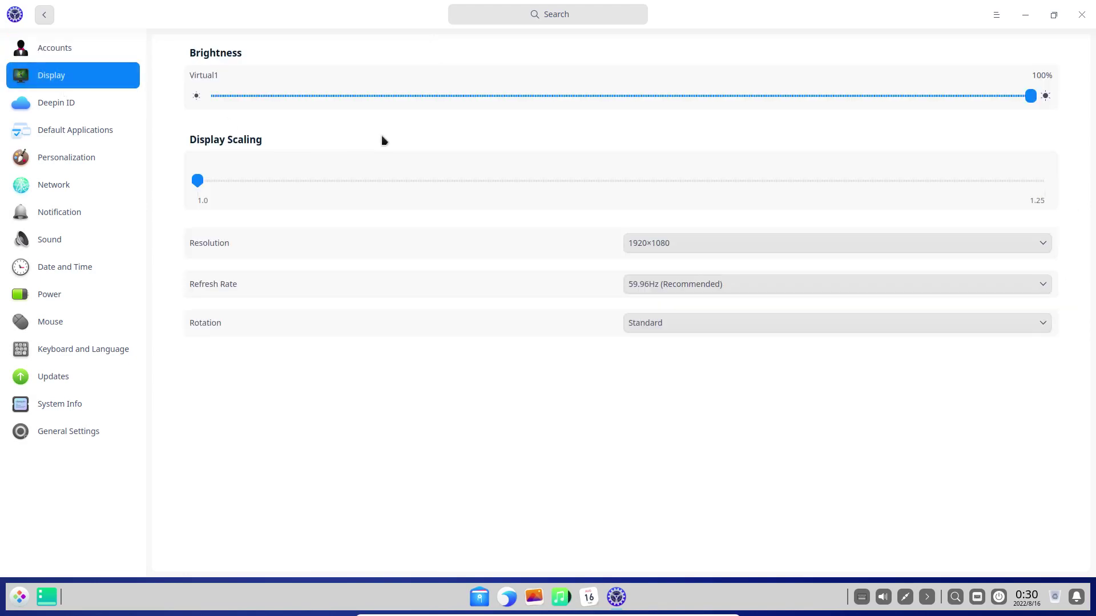
{"action": "left_click", "coordinate": [105, 112]}
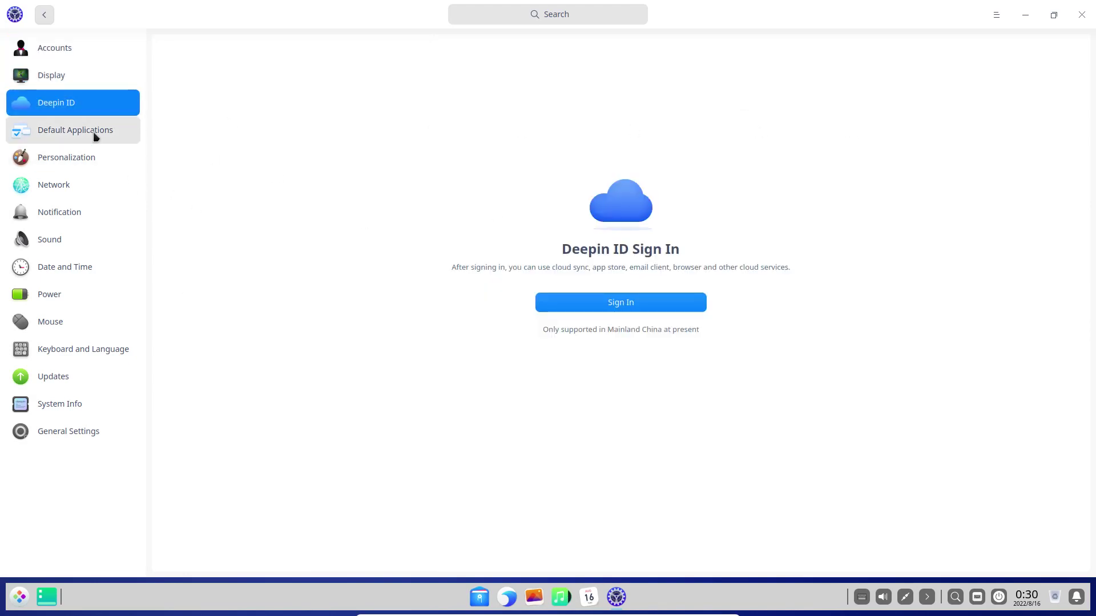
View the default applications for mail, text, music, video, picture and terminal.
{"action": "left_click", "coordinate": [93, 133]}
{"action": "left_click", "coordinate": [366, 87]}
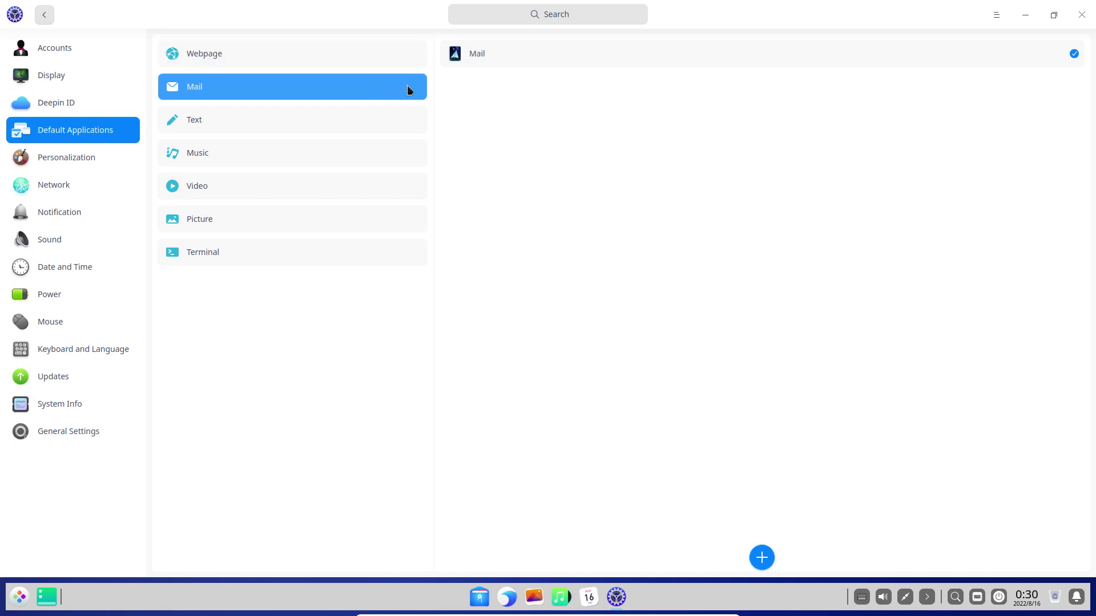
{"action": "left_click", "coordinate": [357, 125]}
{"action": "left_click", "coordinate": [401, 143]}
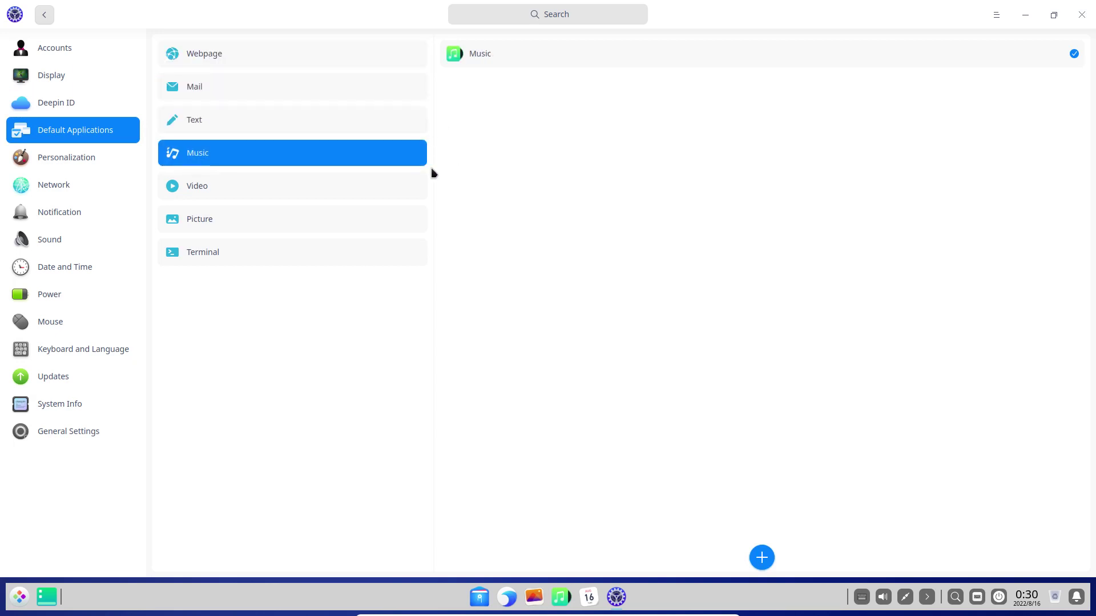
{"action": "left_click", "coordinate": [408, 181]}
{"action": "left_click", "coordinate": [395, 218]}
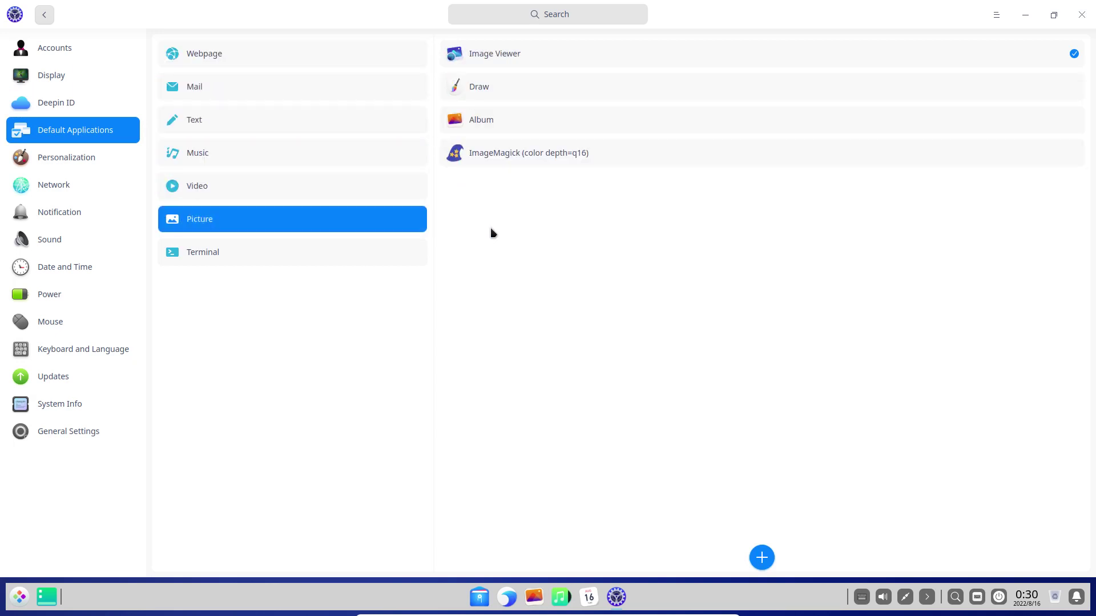
{"action": "left_click", "coordinate": [404, 259]}
Switch the desktop theme to Dark in the Personalization settings.
{"action": "left_click", "coordinate": [83, 157]}
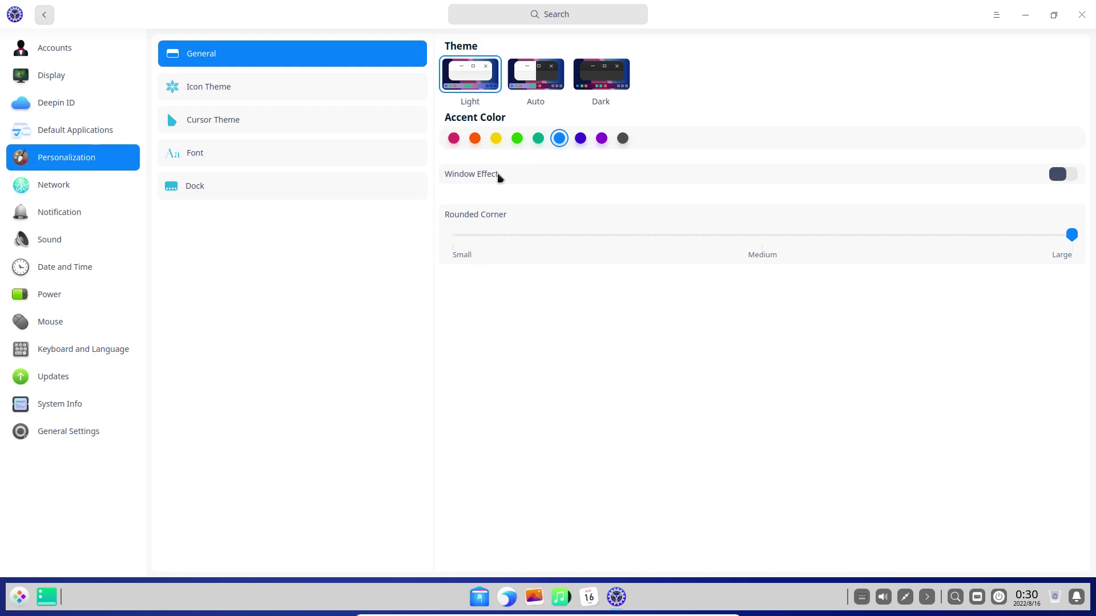
{"action": "left_click", "coordinate": [600, 77]}
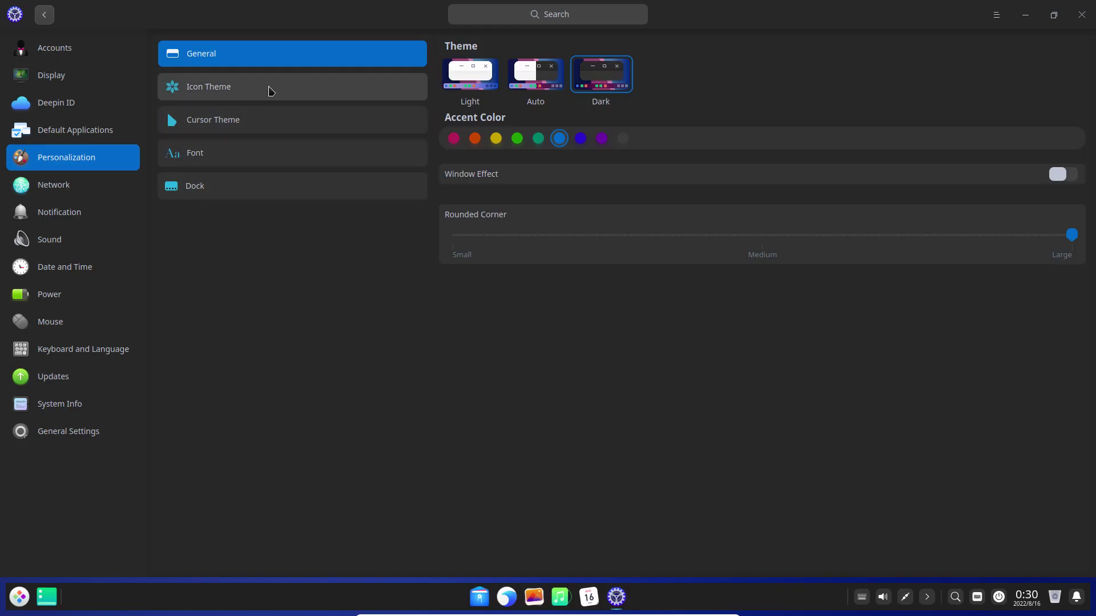
View the Icon Theme, Cursor Theme, Font and Dock pages of the Personalization settings.
{"action": "left_click", "coordinate": [269, 89]}
{"action": "scroll", "coordinate": [785, 464], "scroll_direction": "down", "scroll_amount": 2}
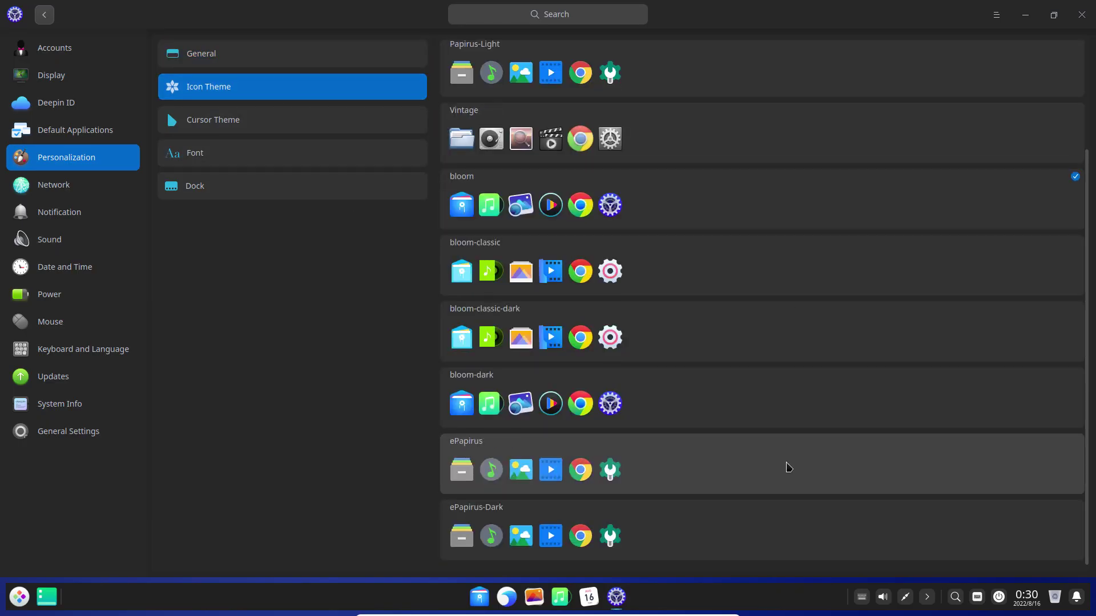
{"action": "left_click", "coordinate": [372, 132]}
{"action": "left_click", "coordinate": [291, 152]}
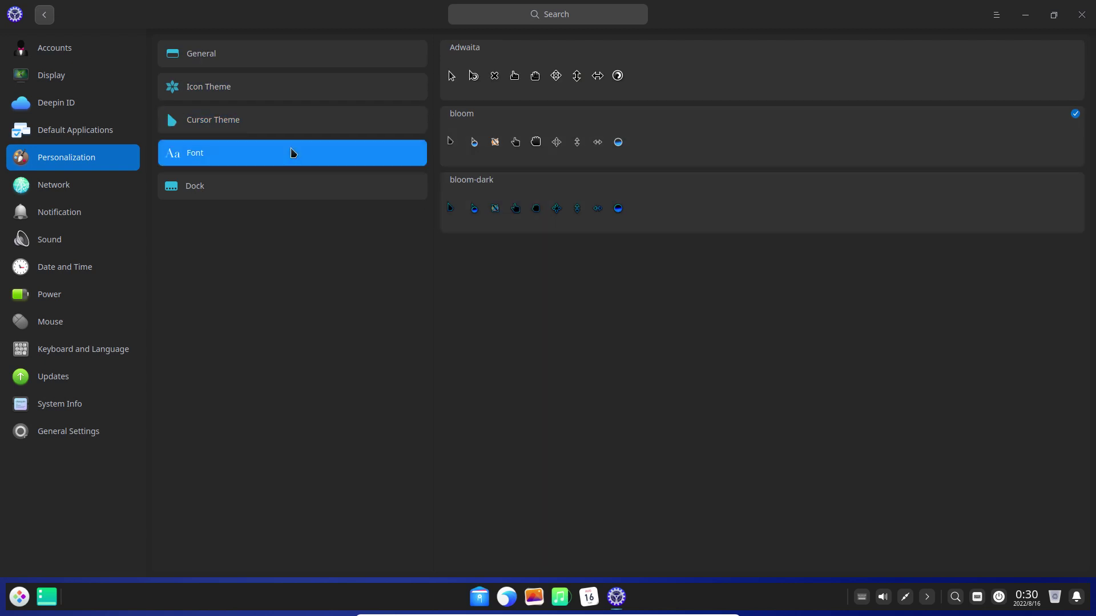
{"action": "left_click", "coordinate": [210, 194]}
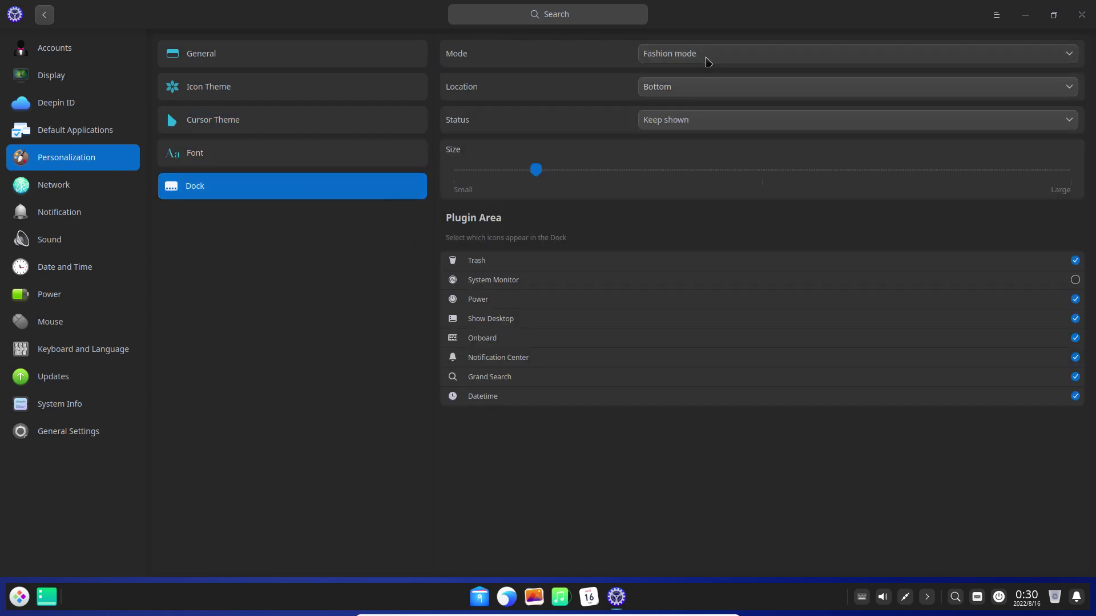
Look at the Dock's mode, location and status options, keeping Fashion mode, Bottom and Keep shown.
{"action": "left_click", "coordinate": [805, 59]}
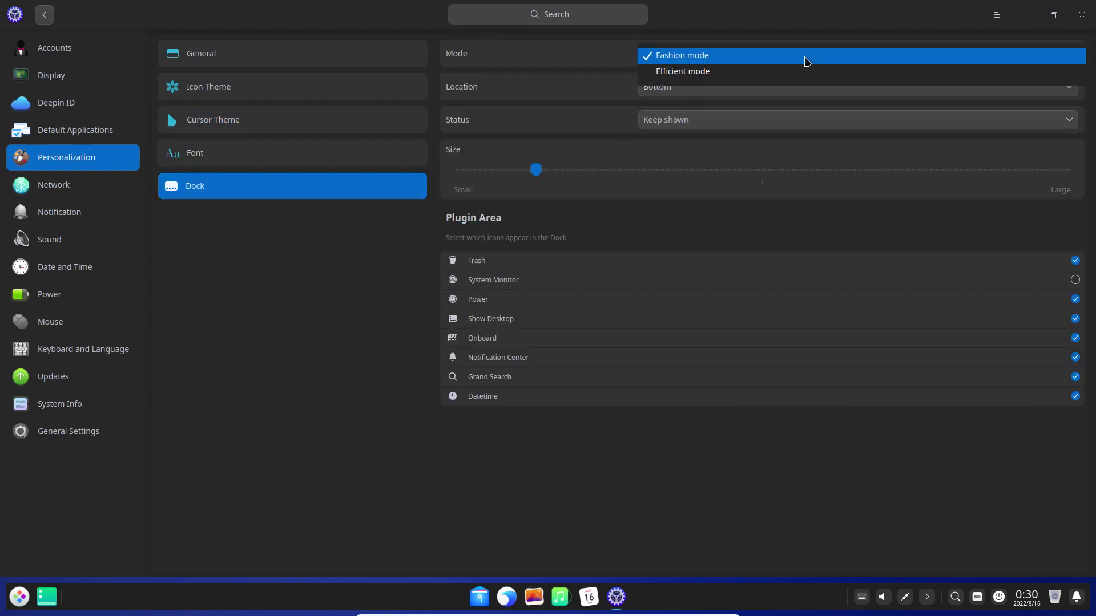
{"action": "left_click", "coordinate": [806, 60]}
{"action": "left_click", "coordinate": [747, 89]}
{"action": "left_click", "coordinate": [751, 90]}
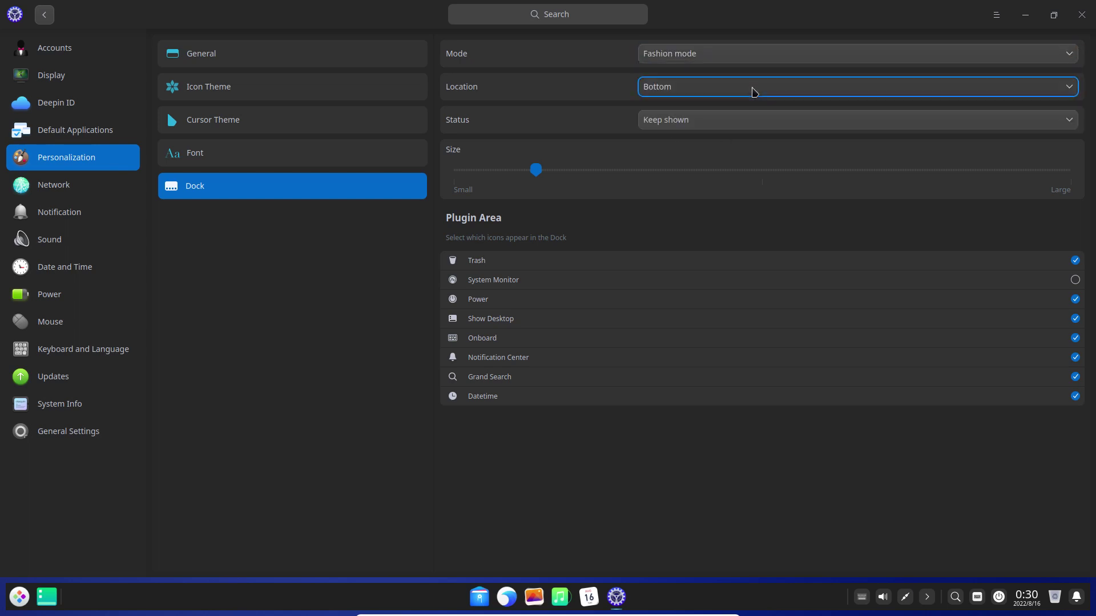
{"action": "left_click", "coordinate": [736, 121]}
{"action": "left_click", "coordinate": [752, 122]}
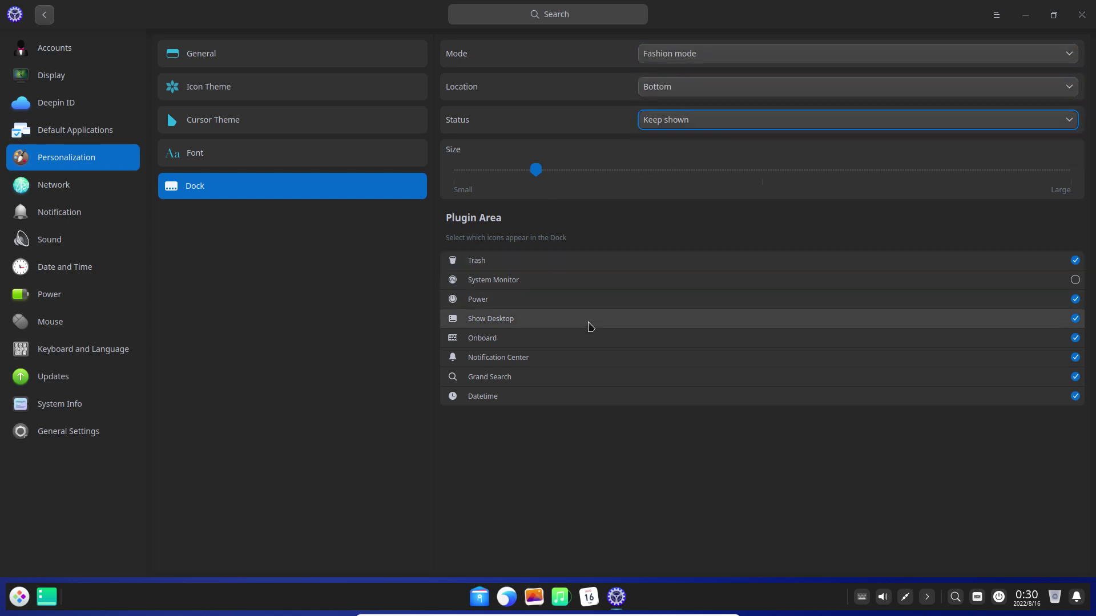
View the Network settings and look through the list of app notifications.
{"action": "left_click", "coordinate": [44, 188]}
{"action": "left_click", "coordinate": [86, 213]}
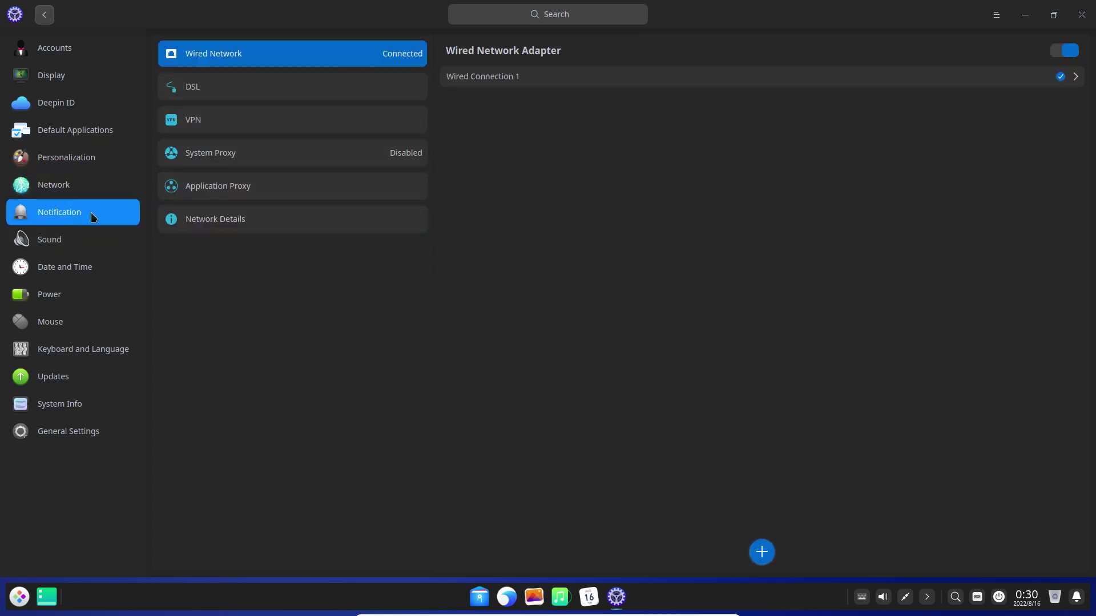
{"action": "scroll", "coordinate": [325, 335], "scroll_direction": "down", "scroll_amount": 15}
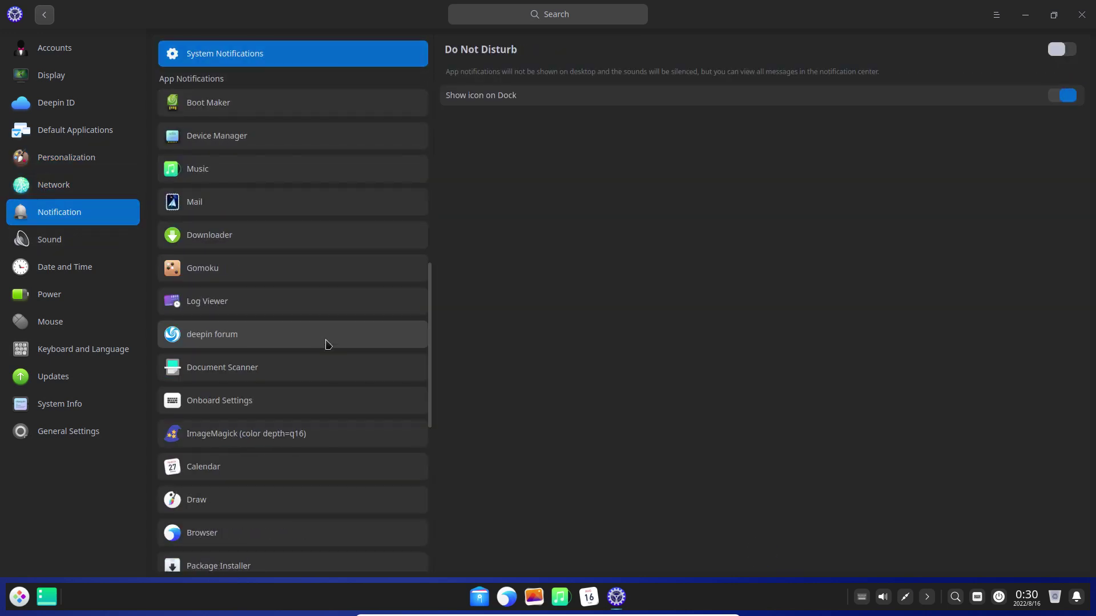
View the Sound settings for output, input, sound effects and devices.
{"action": "left_click", "coordinate": [91, 243]}
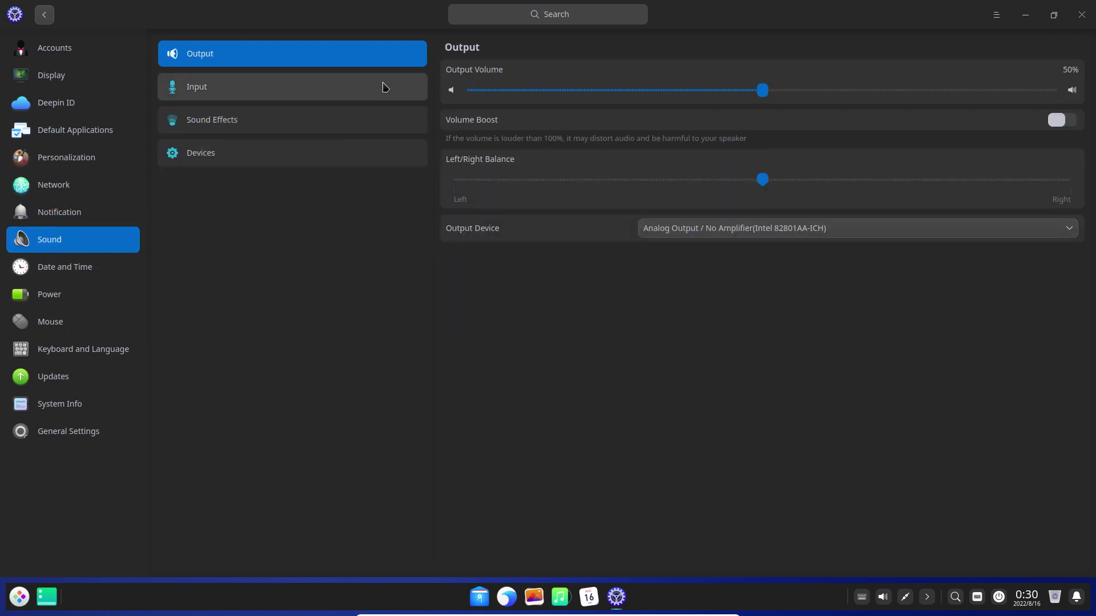
{"action": "left_click", "coordinate": [382, 85]}
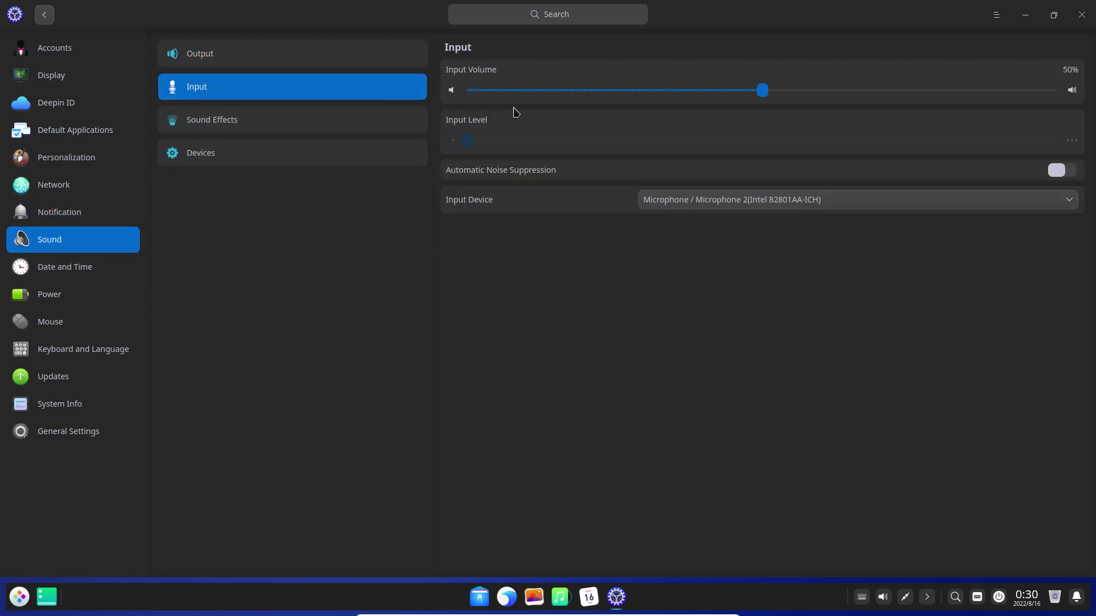
{"action": "left_click", "coordinate": [276, 120]}
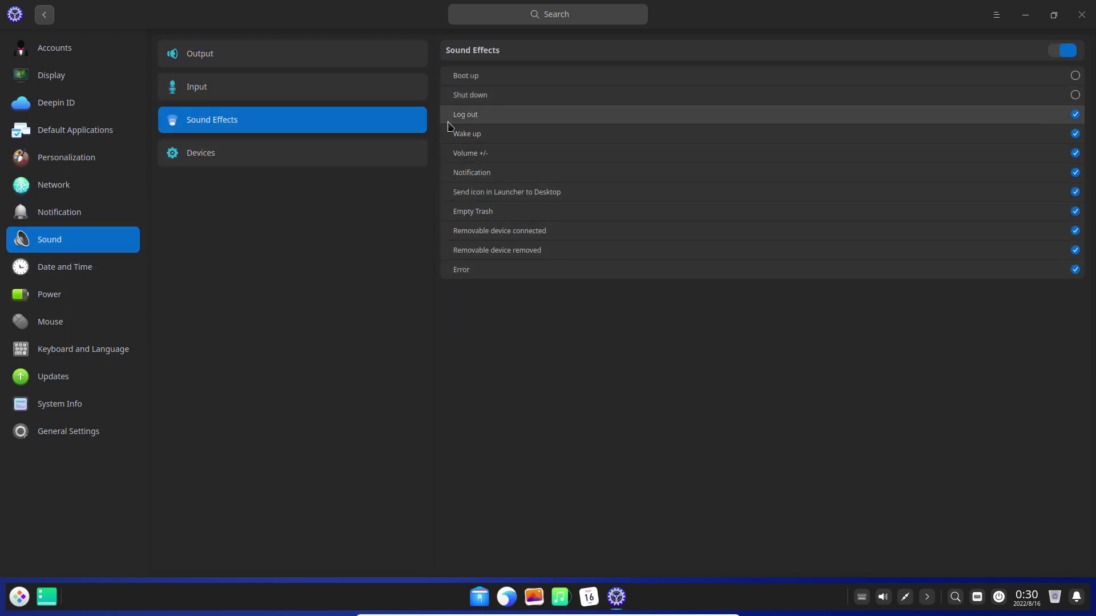
{"action": "left_click", "coordinate": [374, 157]}
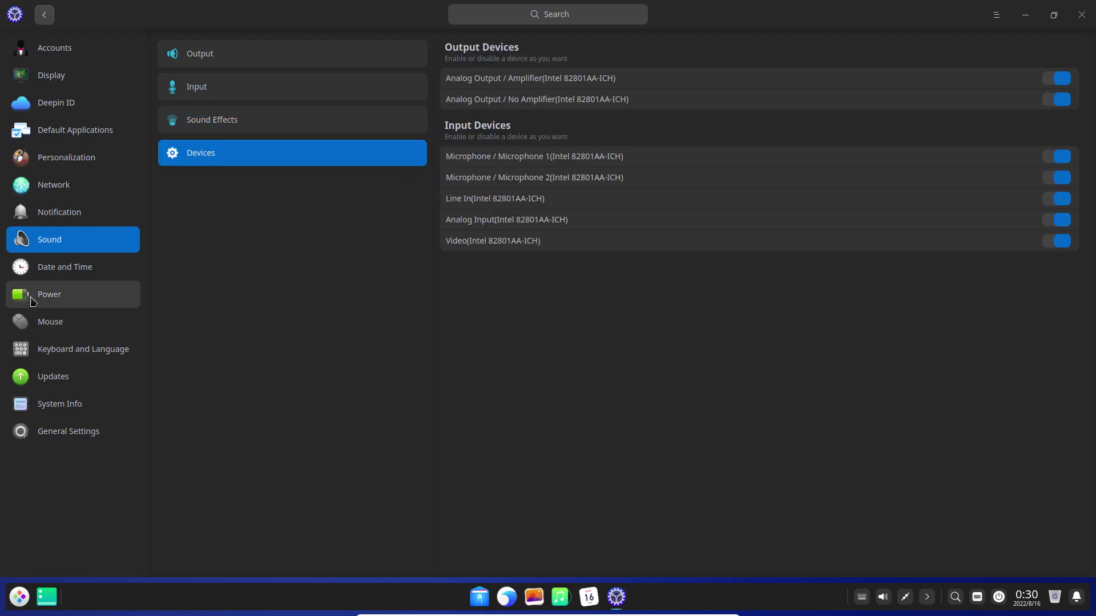
View the timezone list, time settings and time format in the Date and Time settings.
{"action": "left_click", "coordinate": [63, 267]}
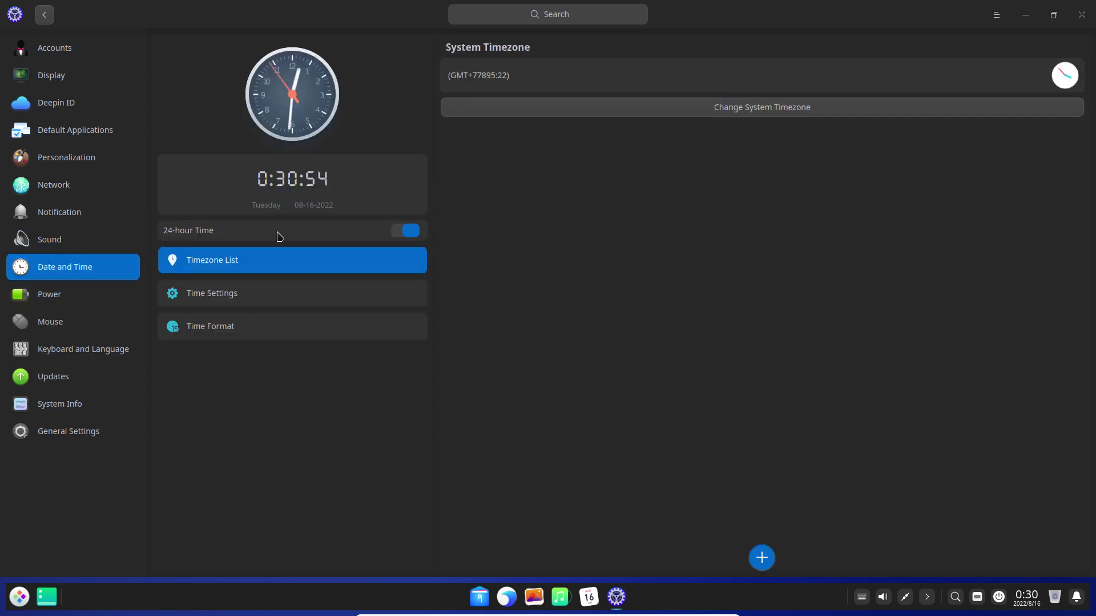
{"action": "left_click", "coordinate": [329, 306]}
{"action": "left_click", "coordinate": [341, 336]}
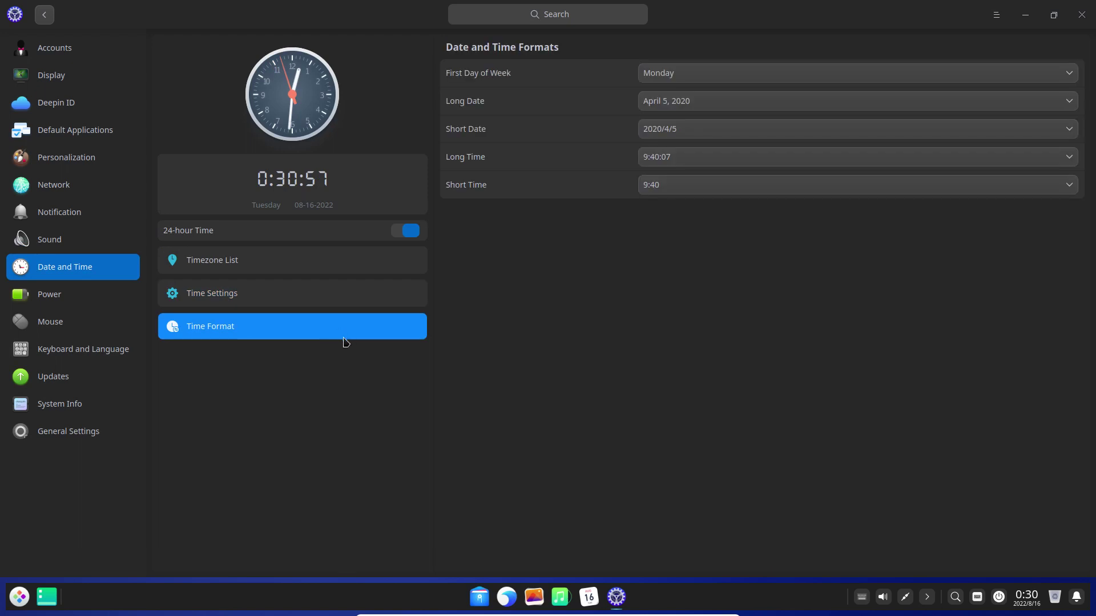
View the general and plugged-in Power settings and the Mouse pointer settings.
{"action": "left_click", "coordinate": [86, 300]}
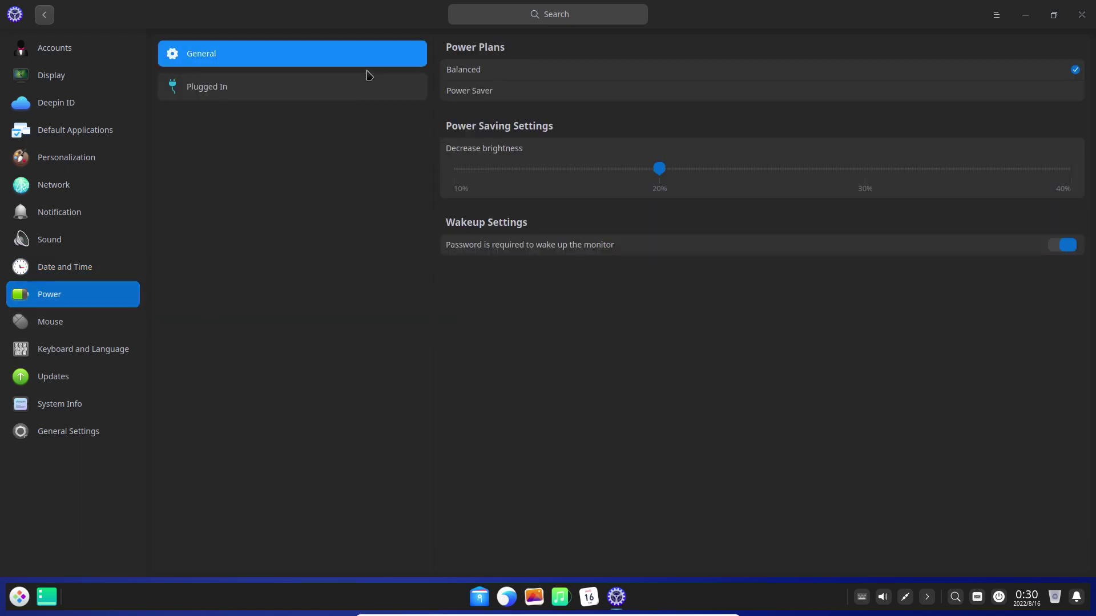
{"action": "left_click", "coordinate": [333, 91]}
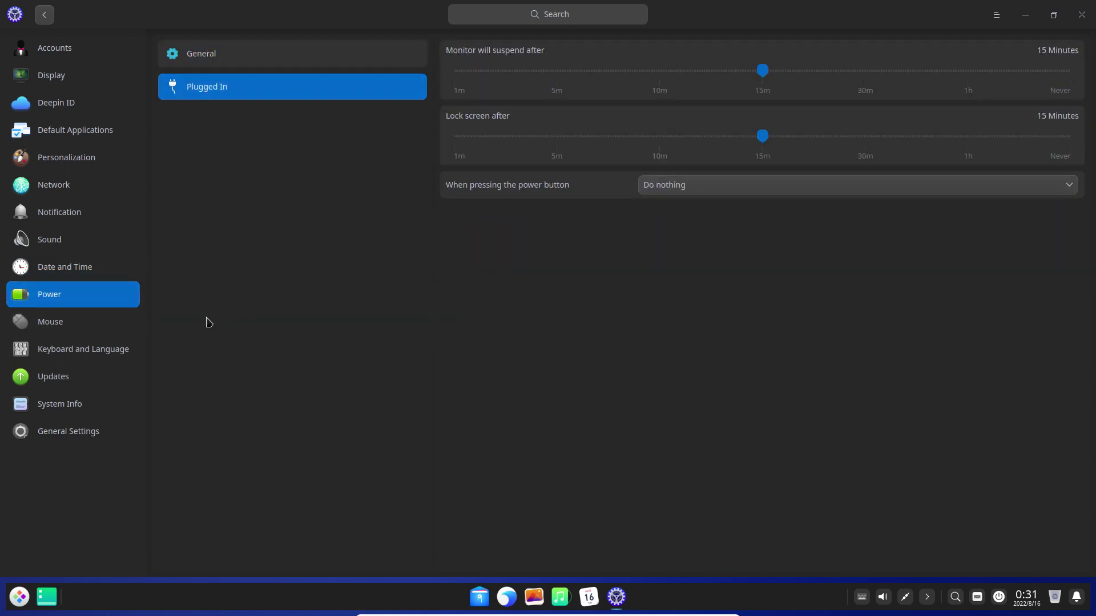
{"action": "left_click", "coordinate": [77, 328]}
{"action": "left_click", "coordinate": [345, 86]}
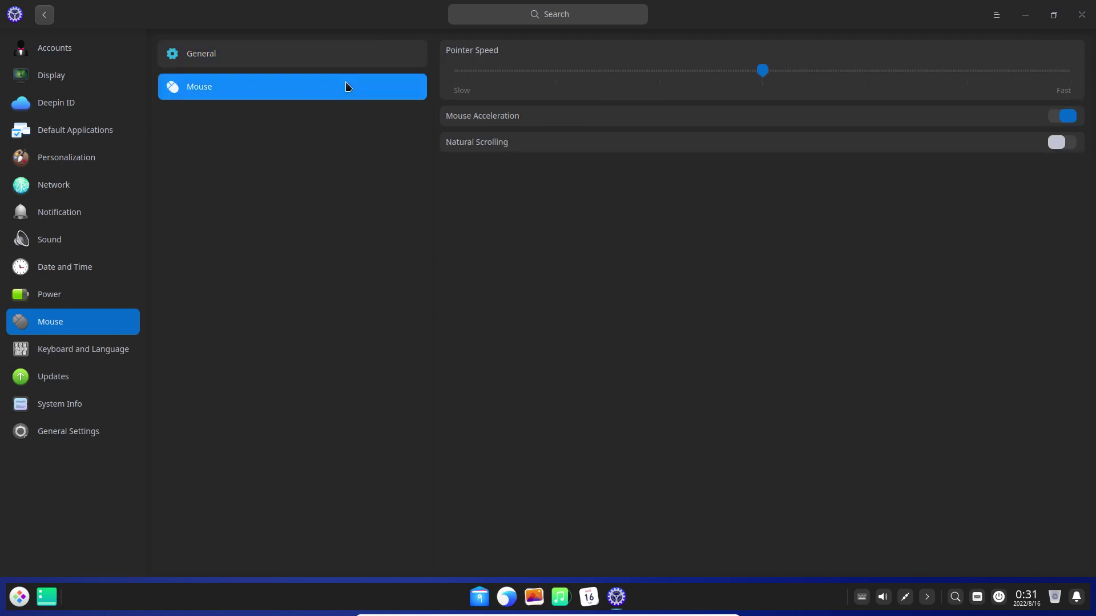
View the Keyboard and Language settings and the update settings, closing the Calendar window in between.
{"action": "left_click", "coordinate": [108, 355]}
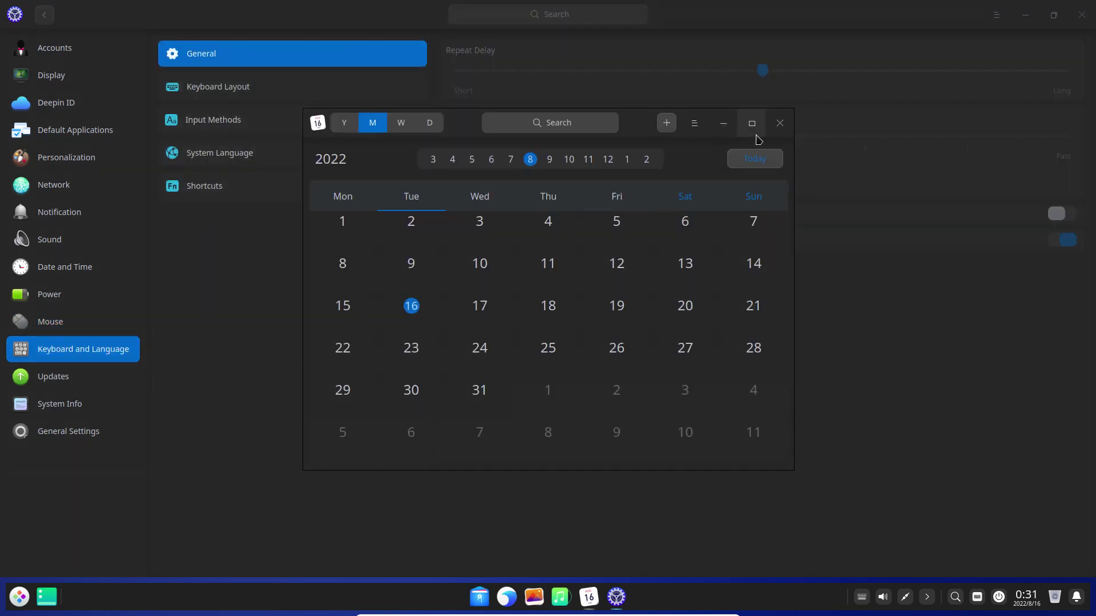
{"action": "left_click", "coordinate": [779, 123]}
{"action": "left_click", "coordinate": [56, 388]}
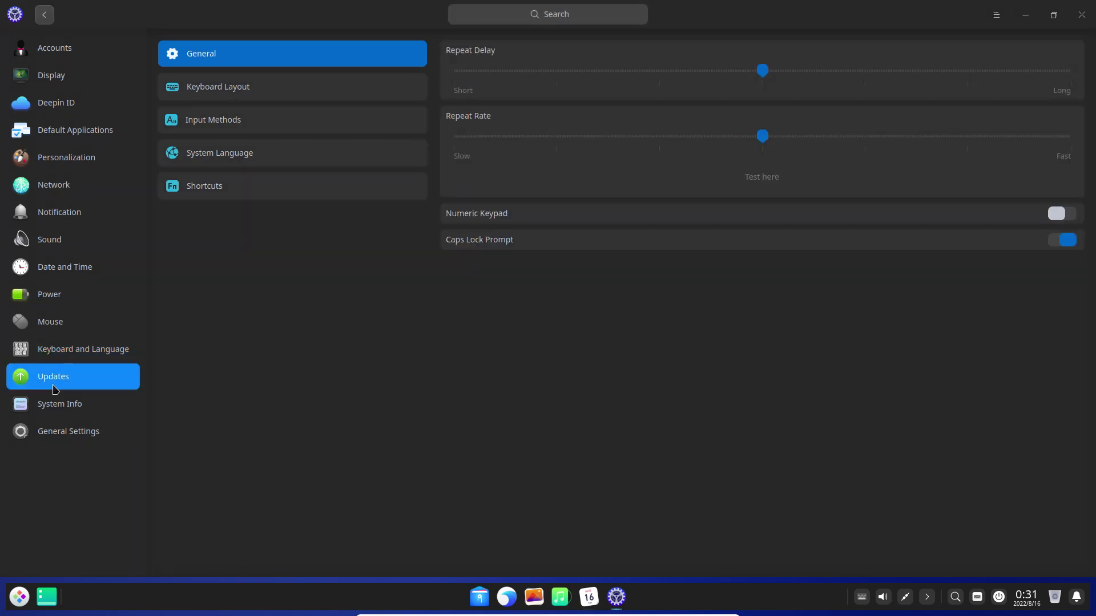
{"action": "left_click", "coordinate": [634, 55]}
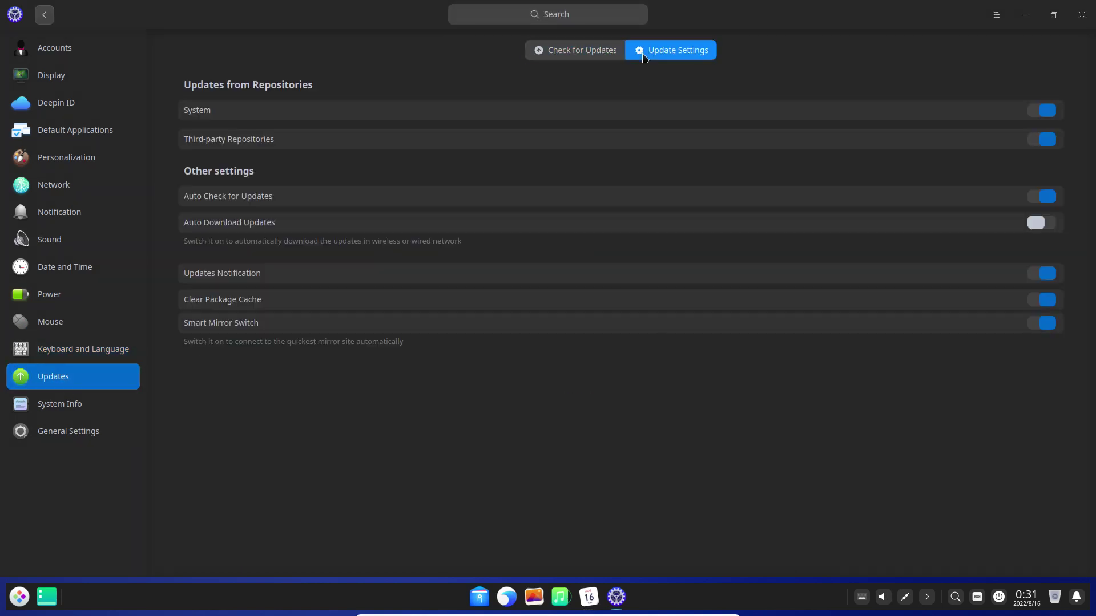
View the System Info pages: About This PC, Edition License, End User License Agreement and Privacy Policy.
{"action": "left_click", "coordinate": [80, 408]}
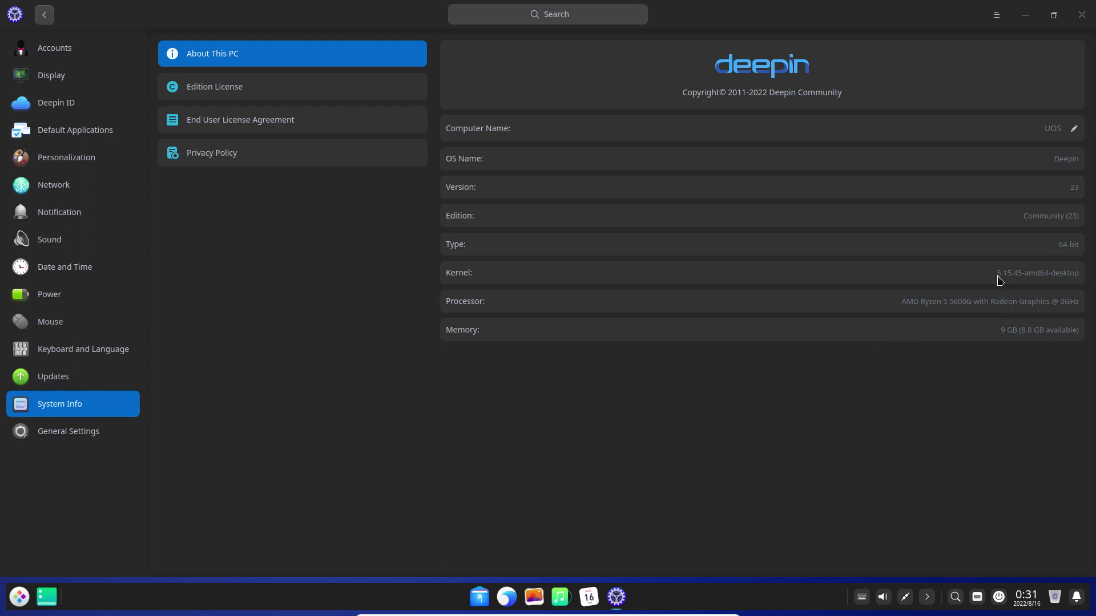
{"action": "left_click", "coordinate": [278, 88]}
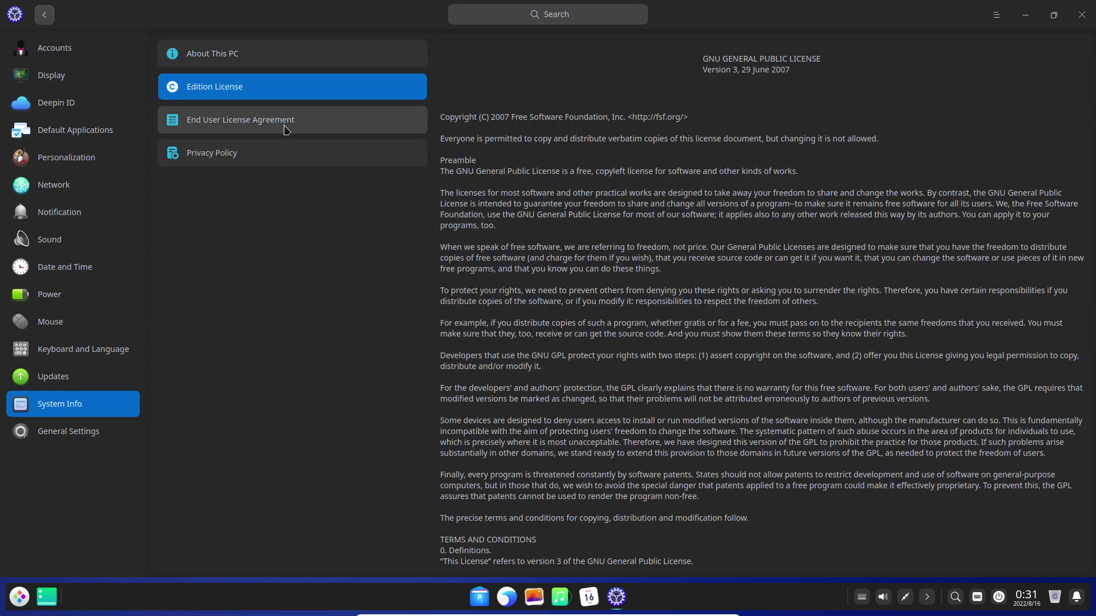
{"action": "left_click", "coordinate": [285, 119]}
{"action": "left_click", "coordinate": [276, 153]}
View the Boot Menu options in General Settings and close the Control Center.
{"action": "left_click", "coordinate": [128, 423]}
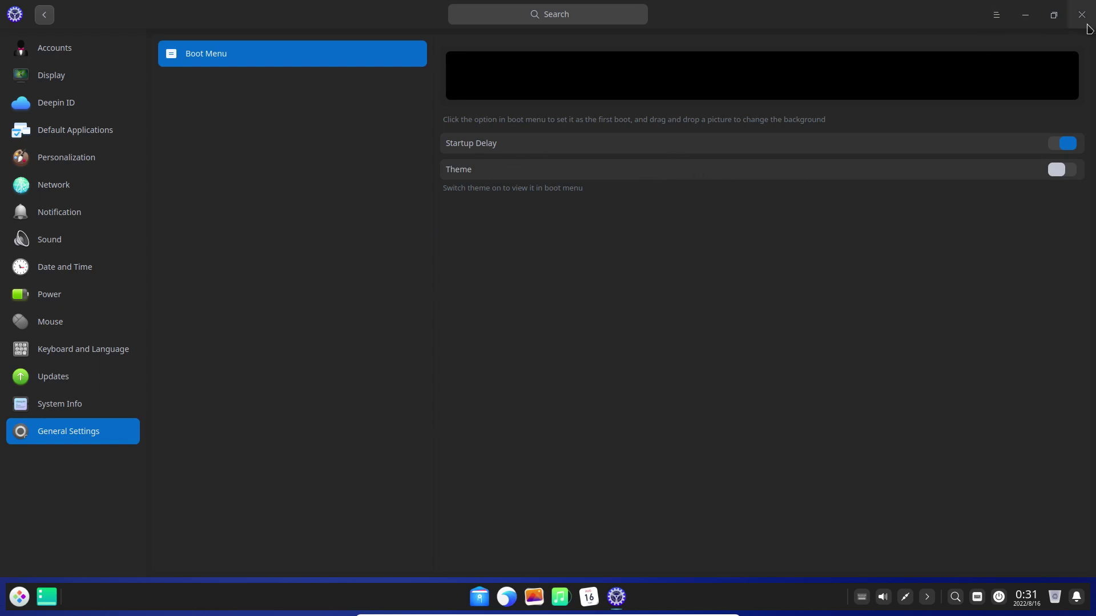
{"action": "left_click", "coordinate": [1080, 16]}
Look through the desktop's context options for new documents, sorting and icon size without choosing any.
{"action": "right_click", "coordinate": [261, 110]}
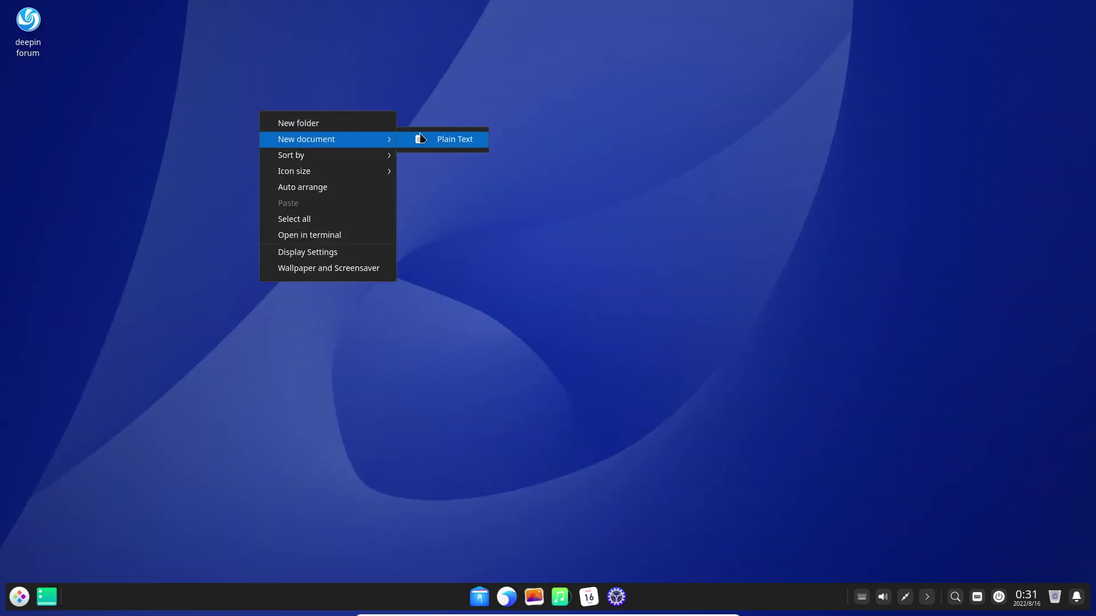
{"action": "mouse_move", "coordinate": [374, 163]}
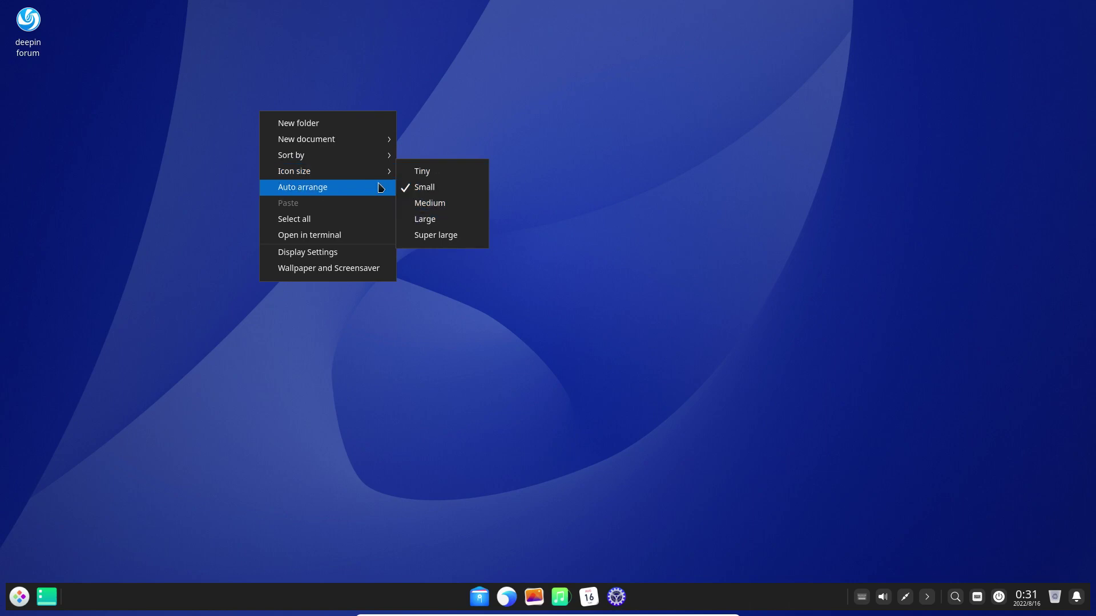
{"action": "left_click", "coordinate": [383, 314]}
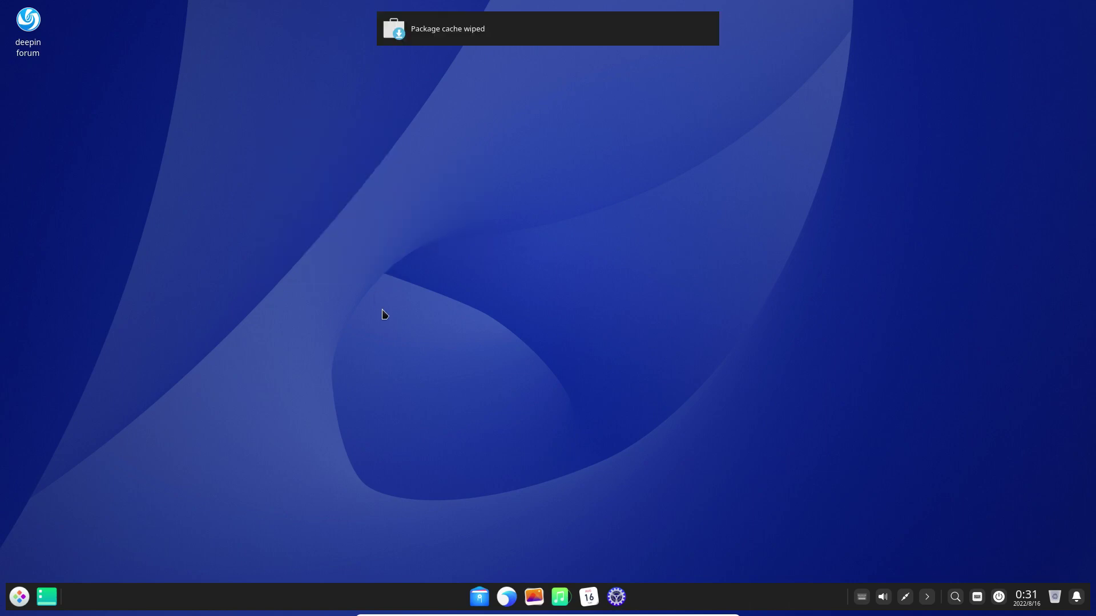
{"action": "mouse_move", "coordinate": [645, 29]}
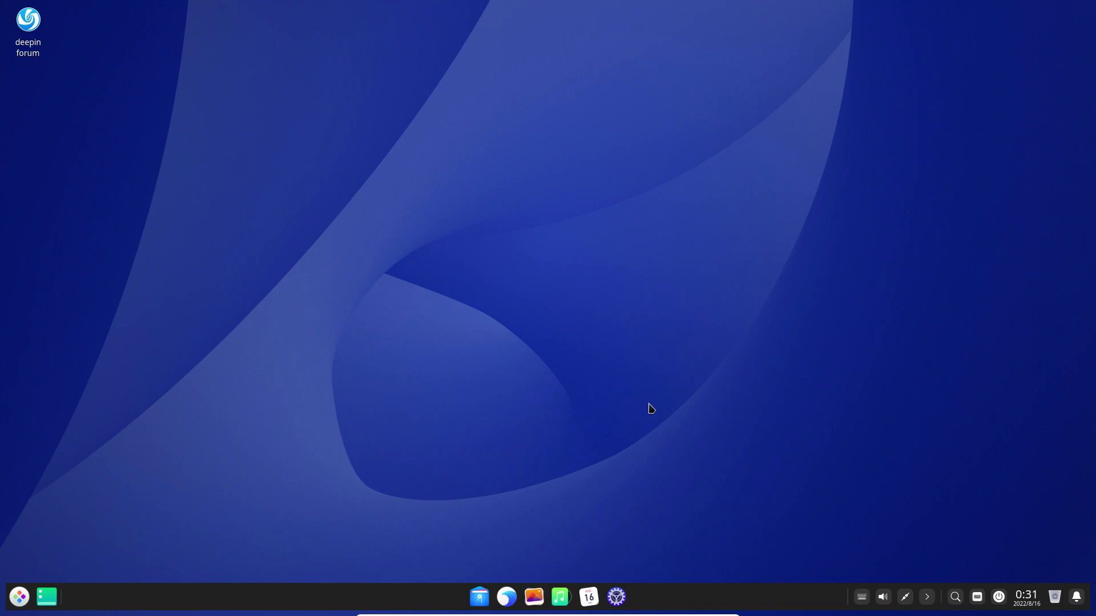
View the sound output device controls and the wired network connection in the system tray, and dismiss them.
{"action": "left_click", "coordinate": [882, 597]}
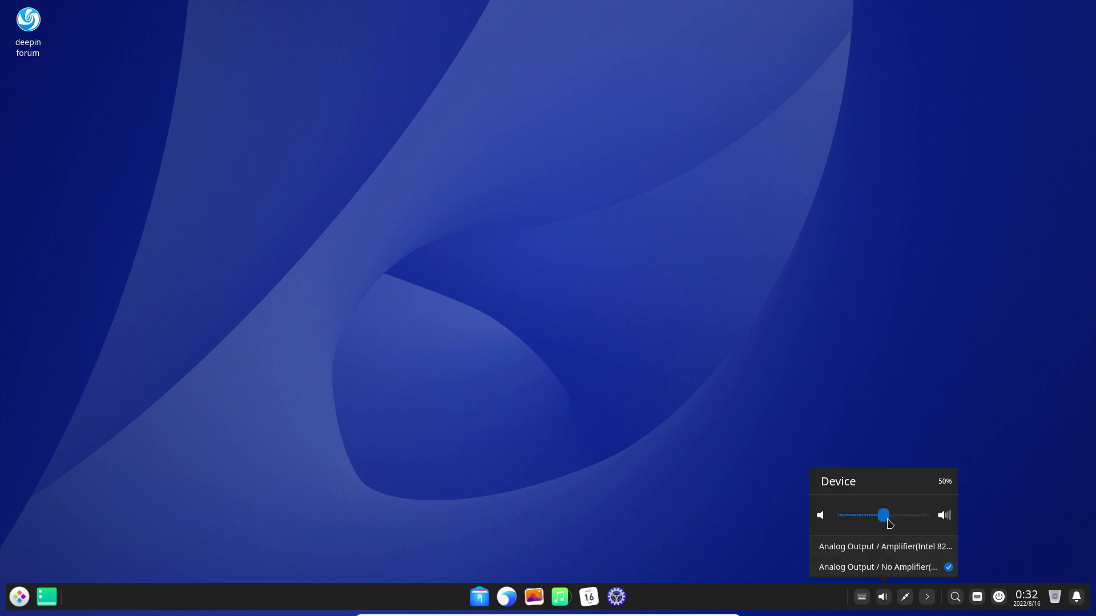
{"action": "left_click", "coordinate": [904, 597]}
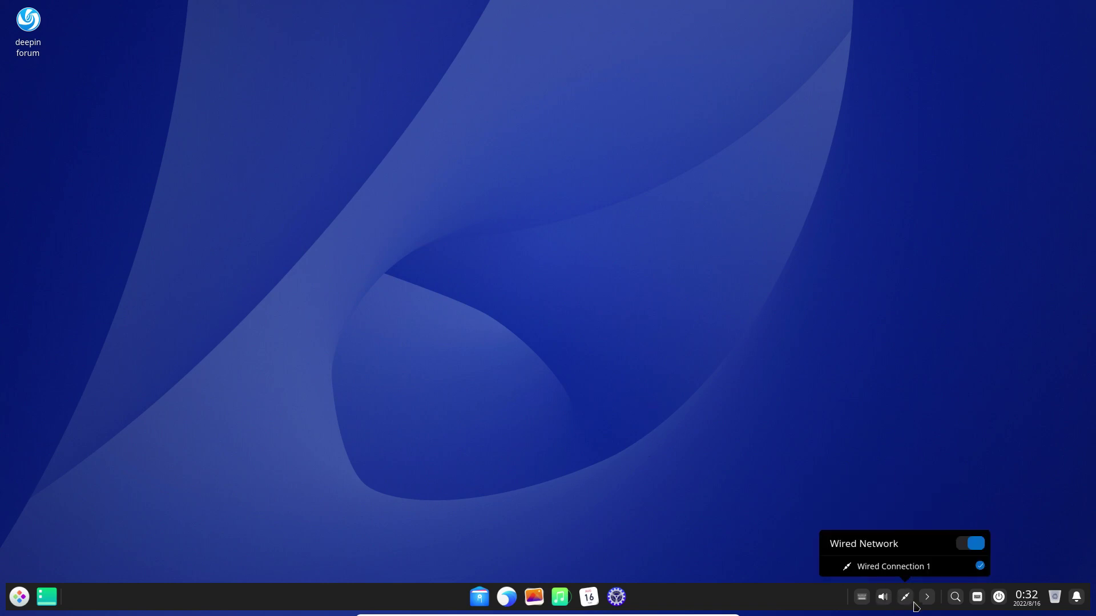
{"action": "left_click", "coordinate": [925, 510]}
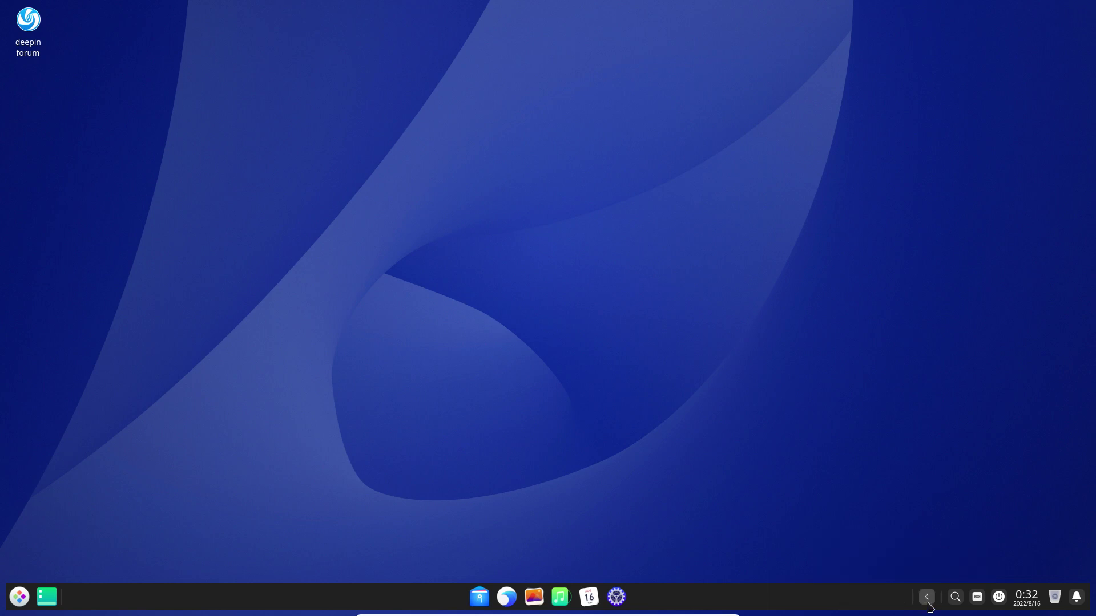
Bring up the desktop search and dismiss it without searching, and display the on-screen keyboard.
{"action": "left_click", "coordinate": [950, 604]}
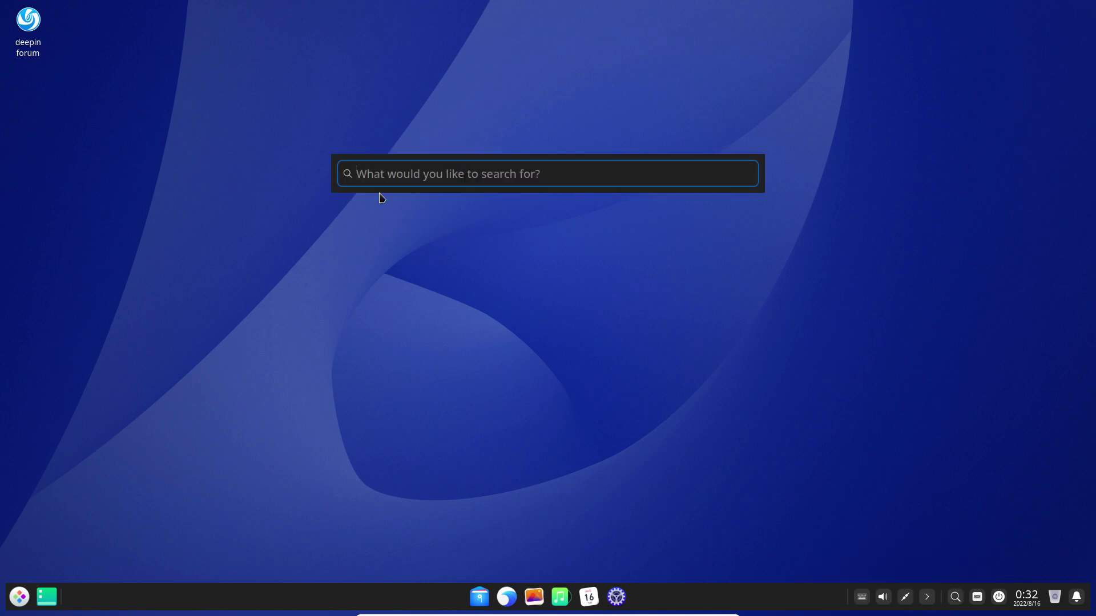
{"action": "left_click", "coordinate": [663, 318]}
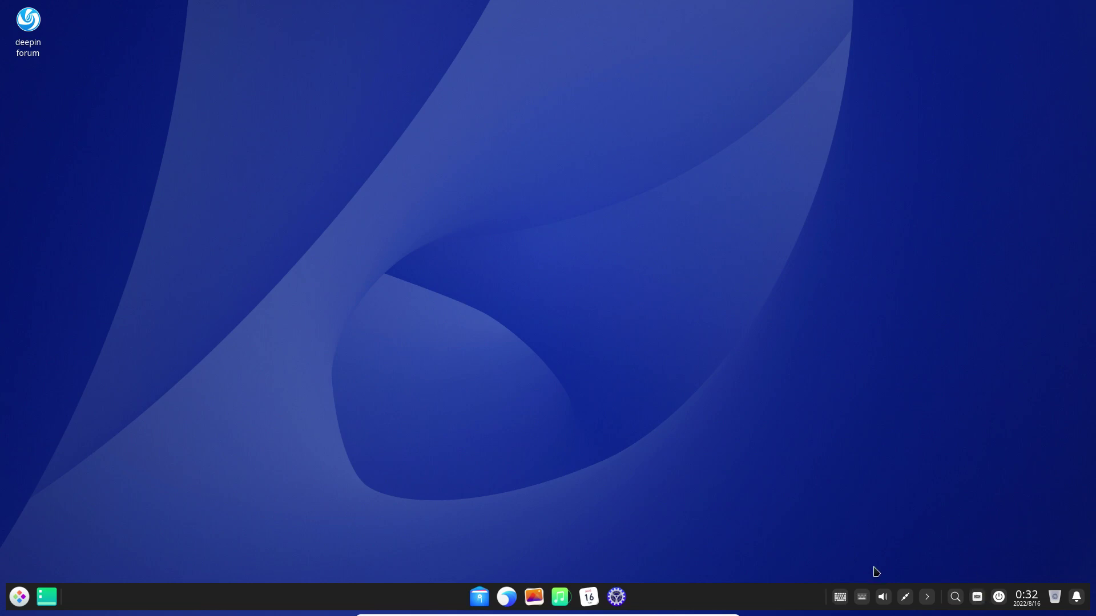
{"action": "left_click", "coordinate": [839, 597]}
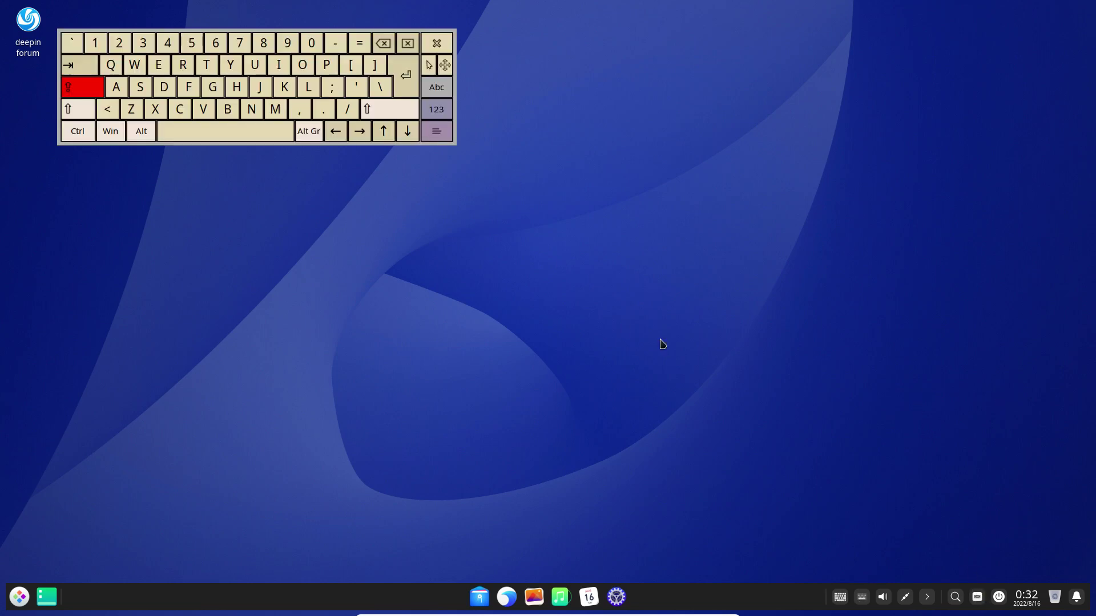
View the Calendar from the clock and the Trash folder in the file manager, closing each window.
{"action": "left_click", "coordinate": [1026, 599]}
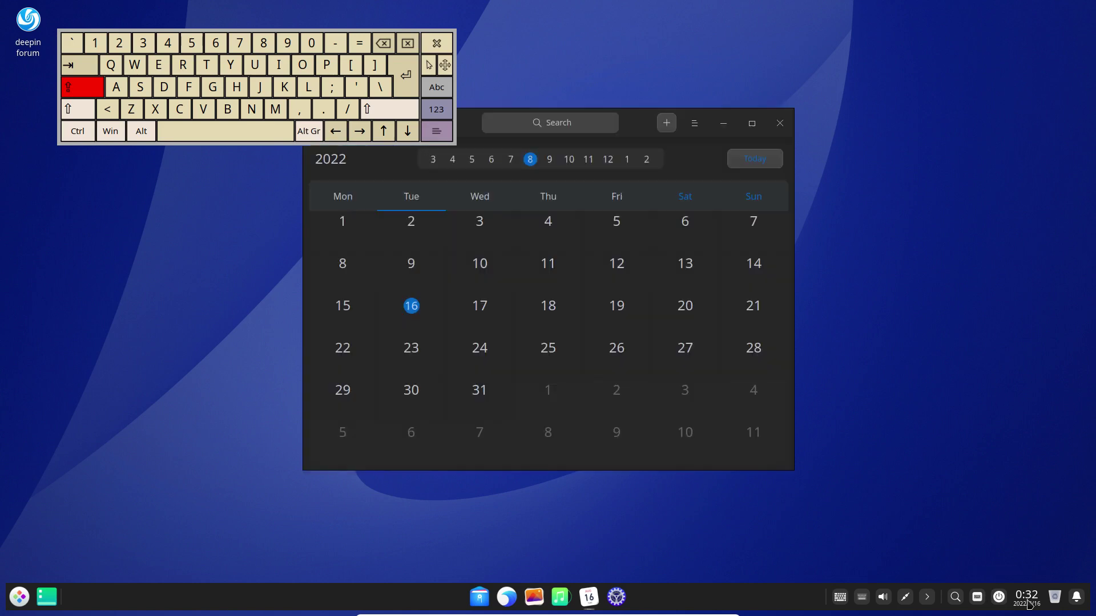
{"action": "left_click", "coordinate": [779, 123]}
{"action": "left_click", "coordinate": [1053, 597]}
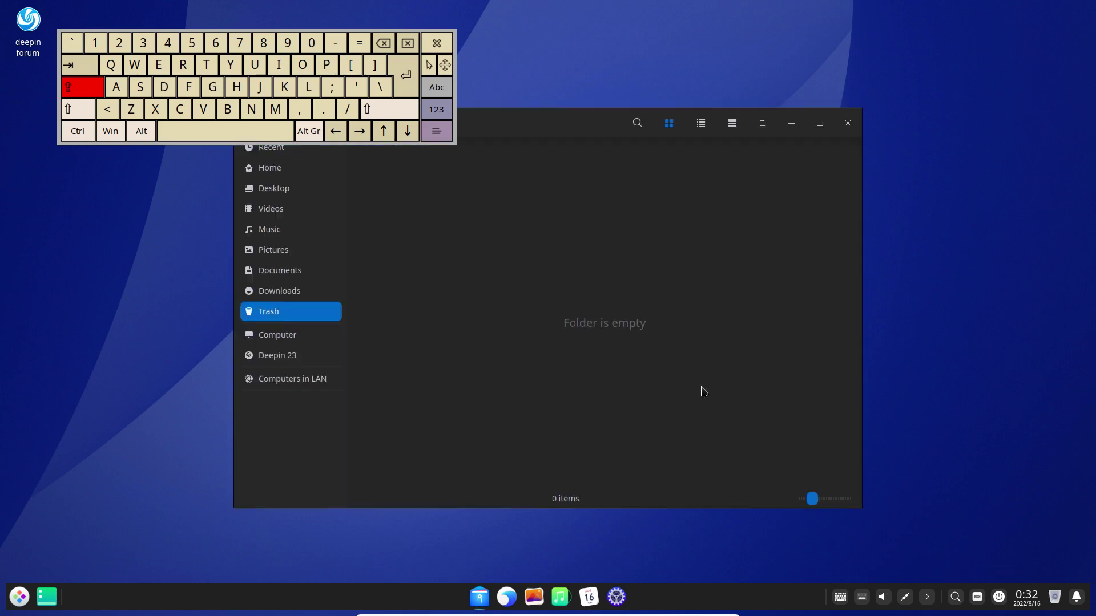
{"action": "left_click_drag", "start_coordinate": [555, 110], "coordinate": [654, 222]}
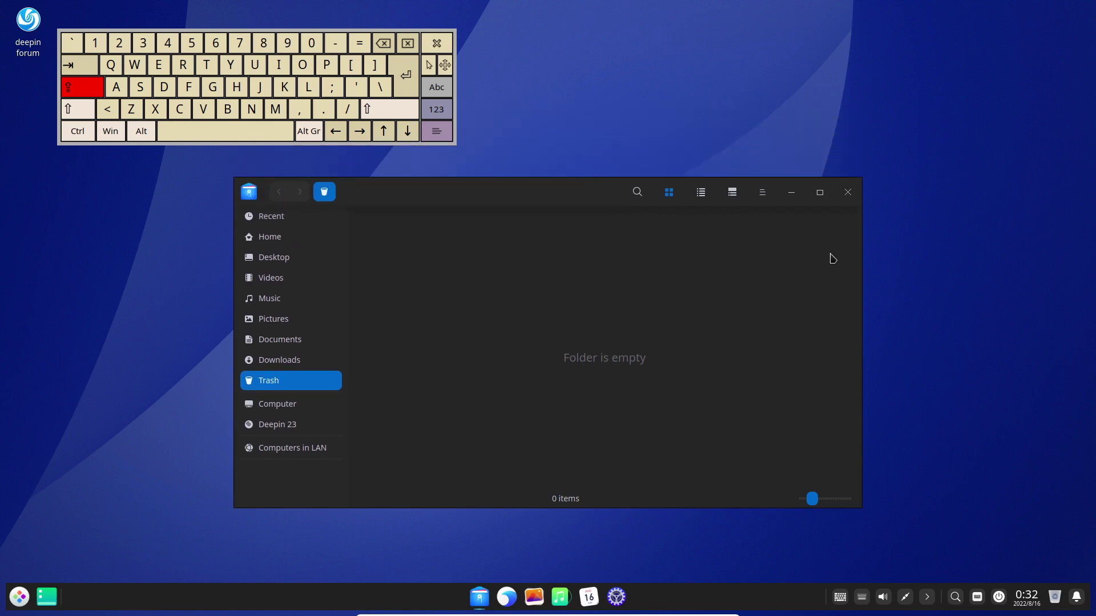
{"action": "left_click", "coordinate": [846, 192]}
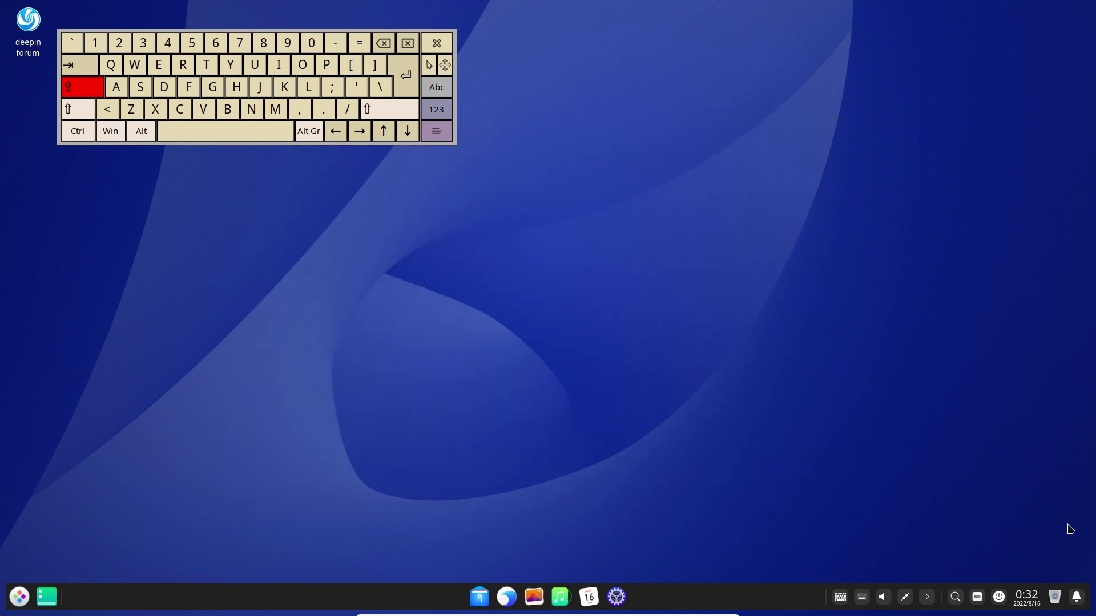
View the Notification Center and dismiss it, and bring up the power options screen.
{"action": "left_click", "coordinate": [1077, 599]}
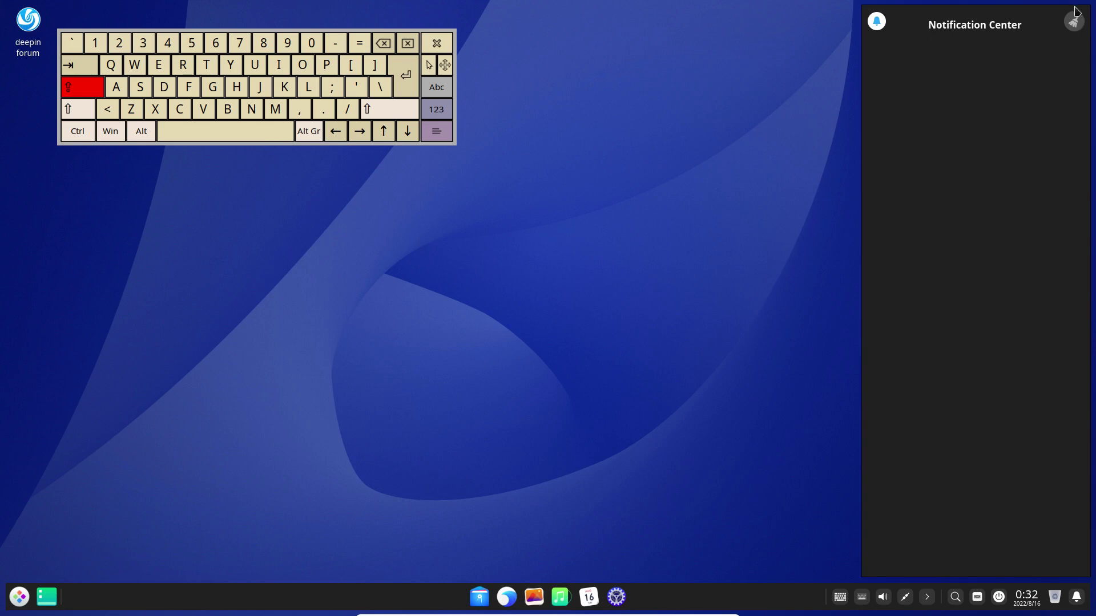
{"action": "left_click", "coordinate": [719, 249]}
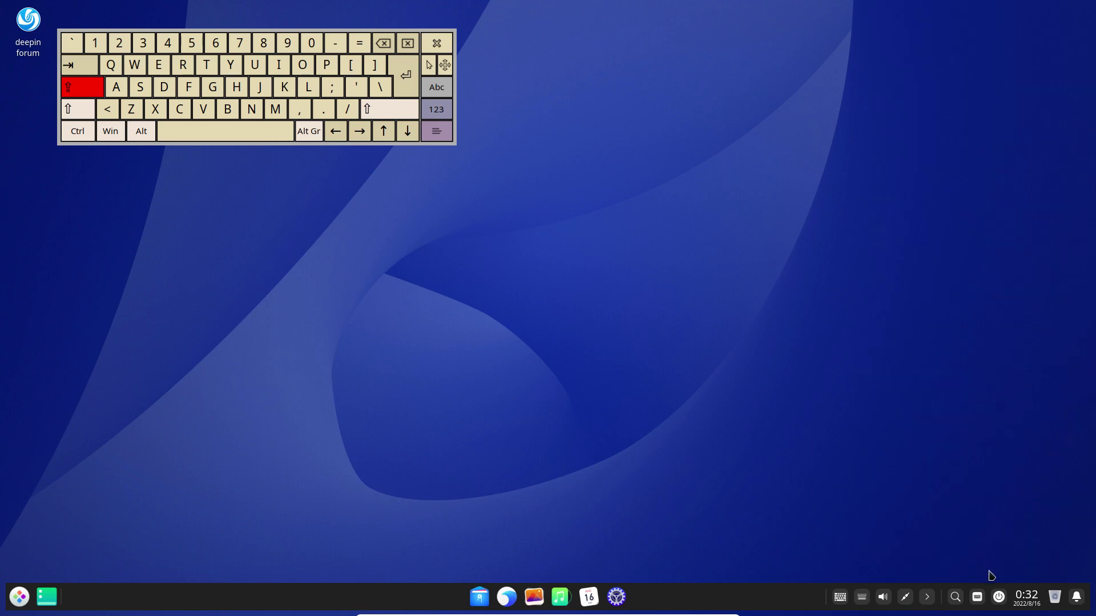
{"action": "left_click", "coordinate": [993, 601]}
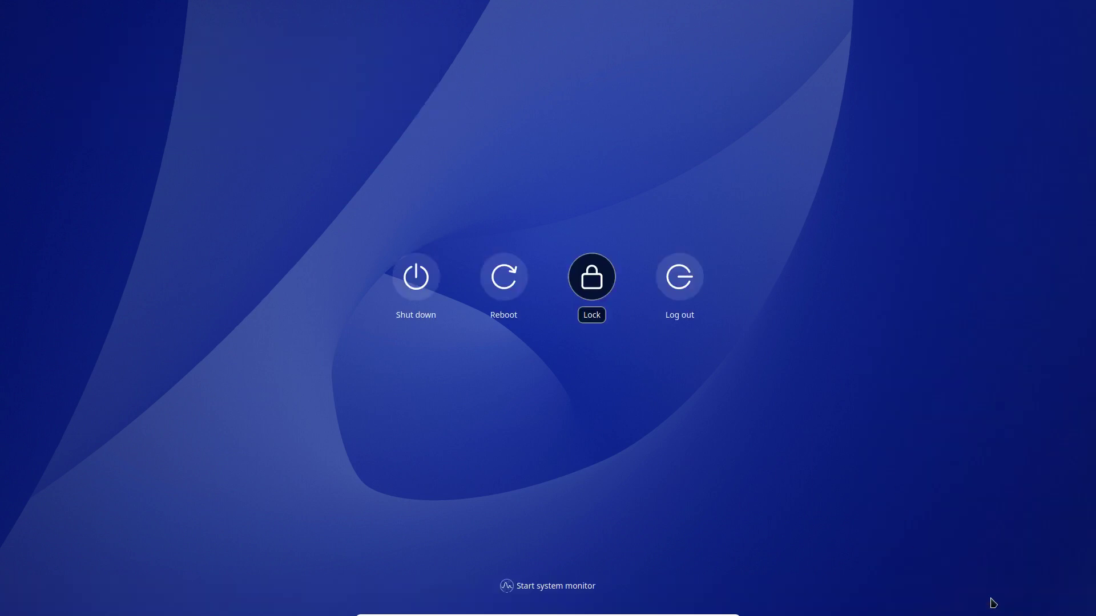